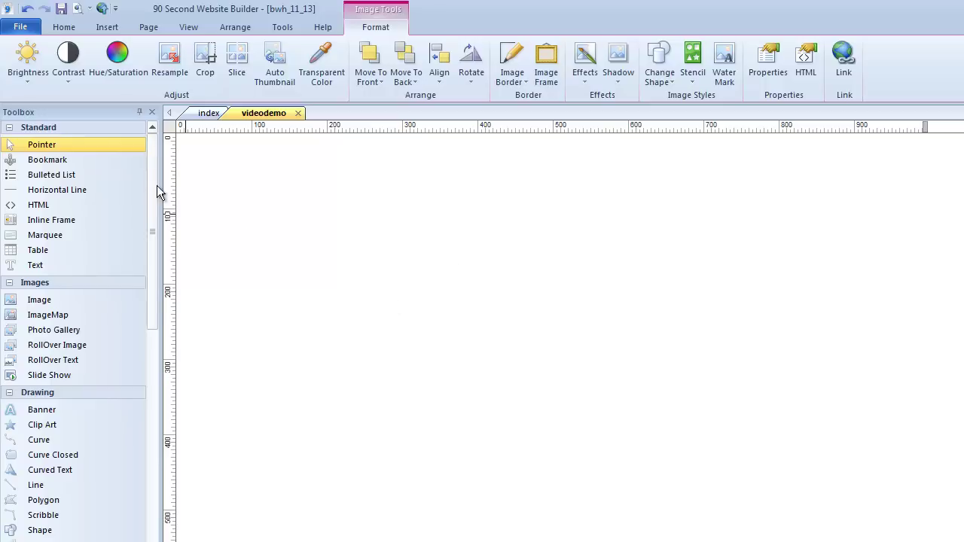
- Scroll the Toolbox down to the Advanced section to pick the Carousel object
mouse_move(154, 180)
mouse_down()
mouse_move(167, 379)
mouse_move(158, 400)
mouse_up()
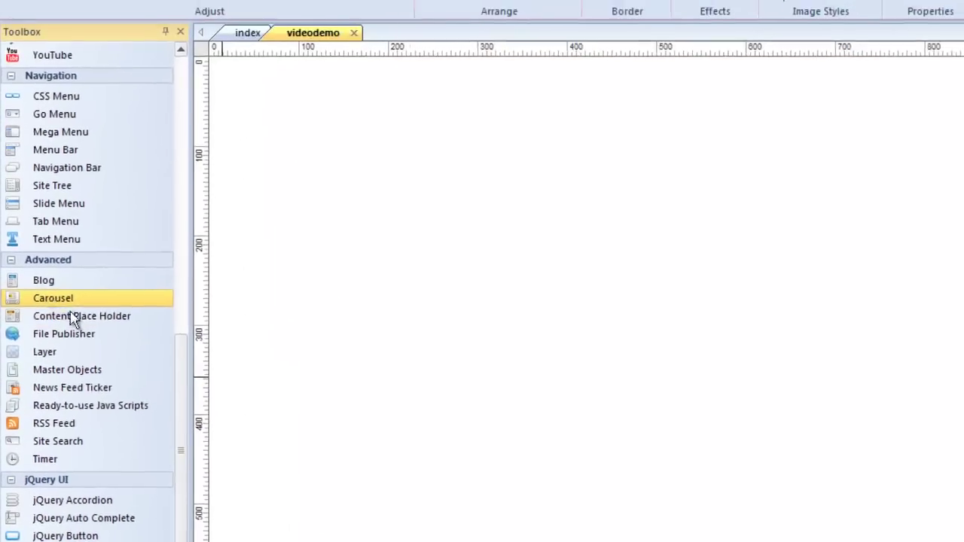
- Draw the carousel across the top of the videodemo page, widen it, and view its second slide
mouse_move(288, 105)
mouse_down()
mouse_move(367, 171)
mouse_move(711, 371)
mouse_up()
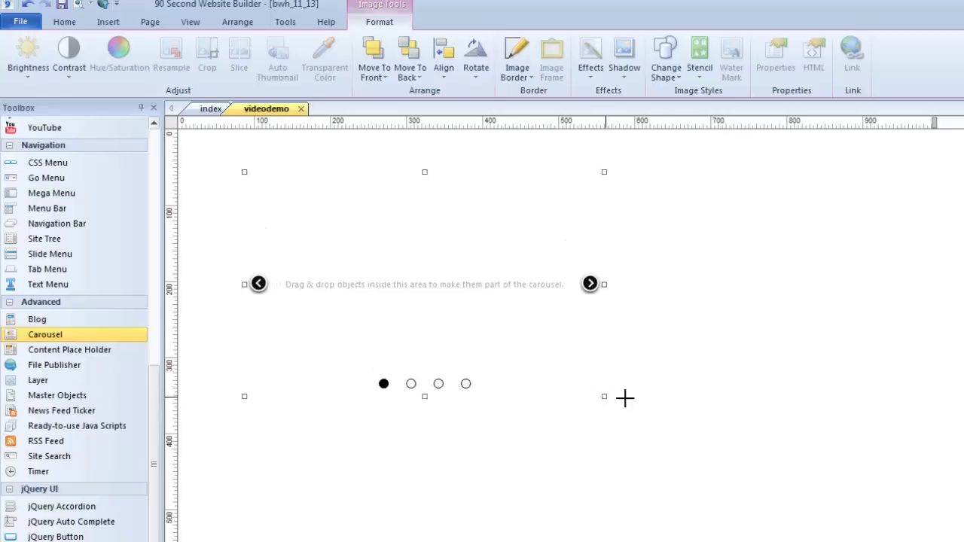
drag(625, 398, 701, 454)
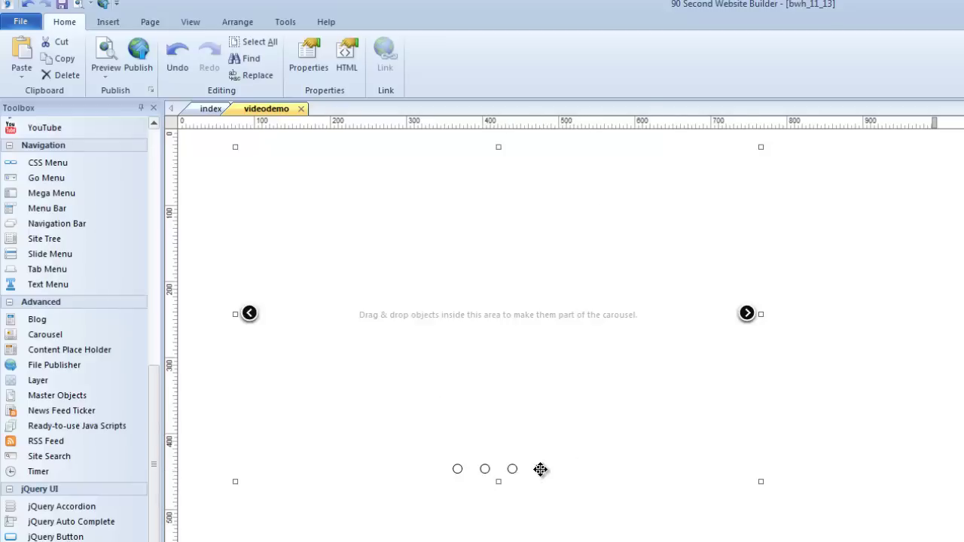
click(483, 468)
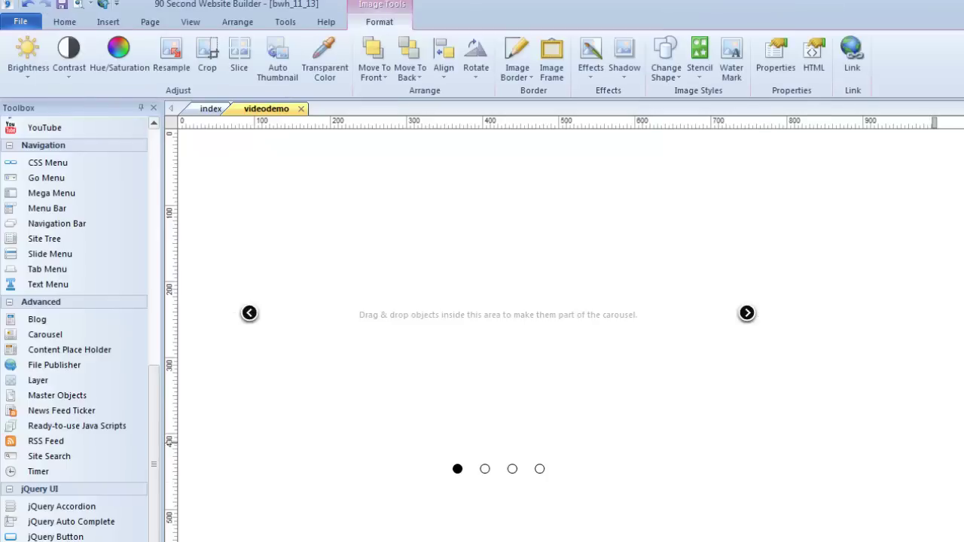
- Put the Version 9 software box image and the Lorem ipsum text side by side in slide one
drag(687, 539, 687, 505)
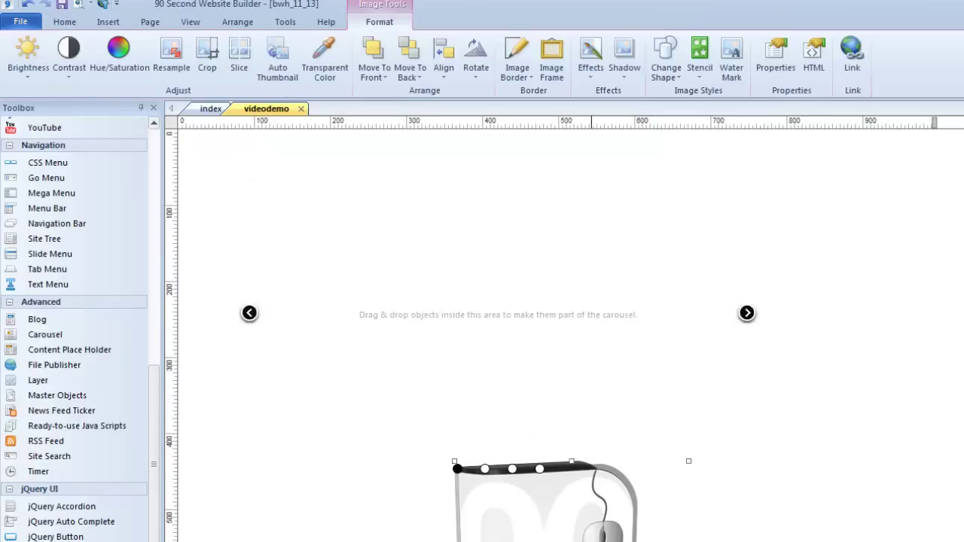
drag(592, 541, 437, 314)
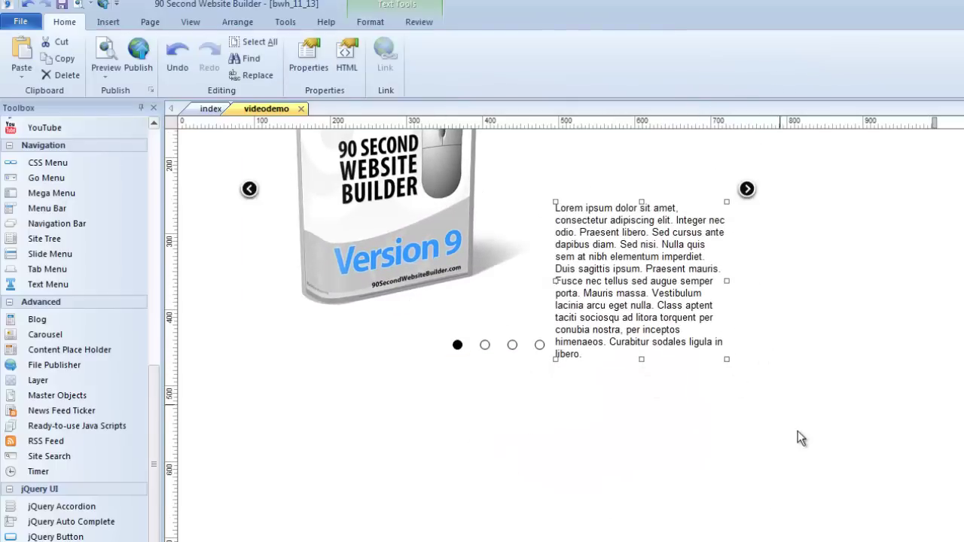
scroll(808, 515, up, 3)
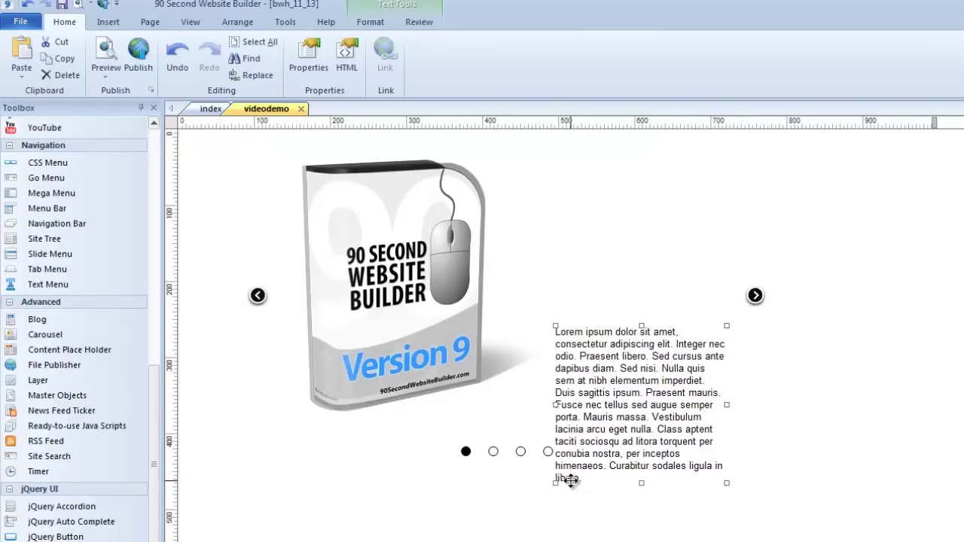
drag(570, 477, 541, 368)
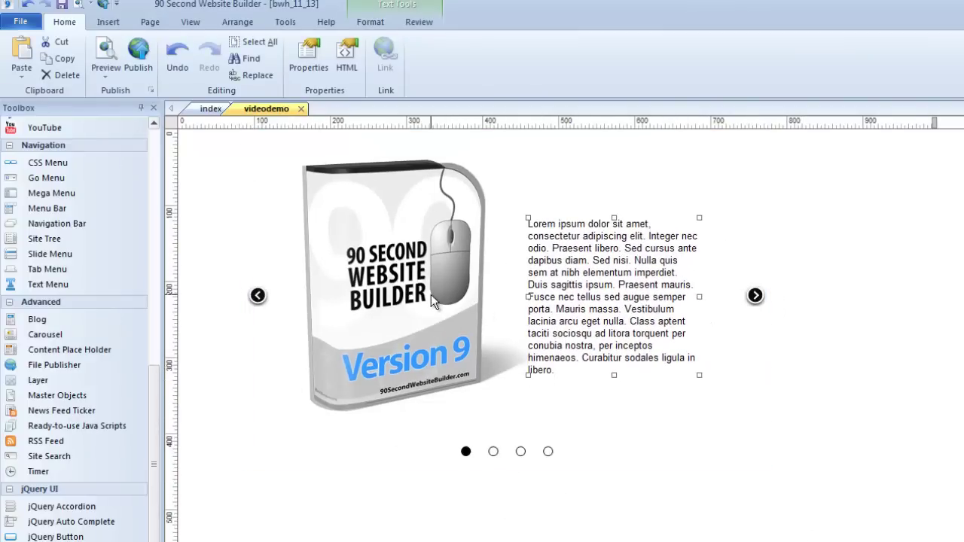
- Add the Twitter and Facebook icons to the carousel's second slide
click(493, 452)
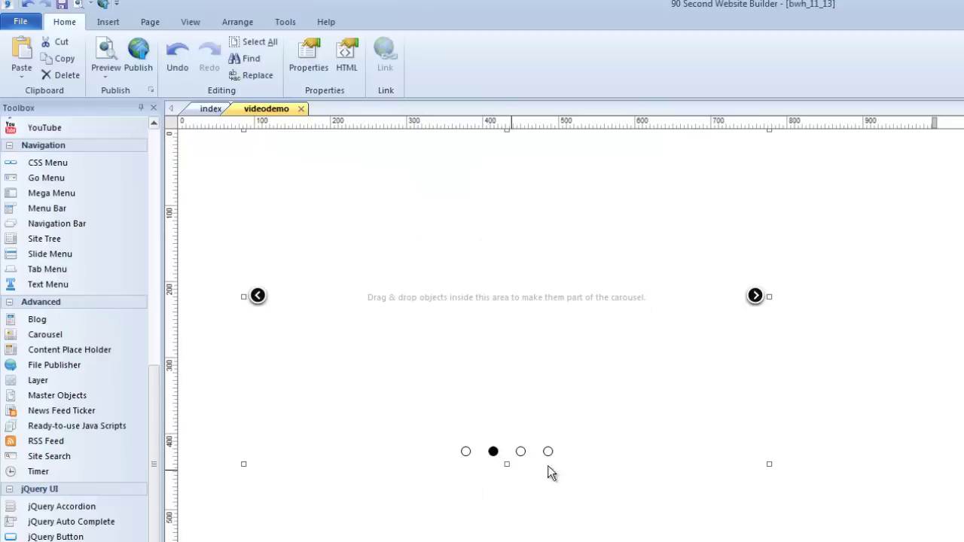
drag(723, 538, 348, 215)
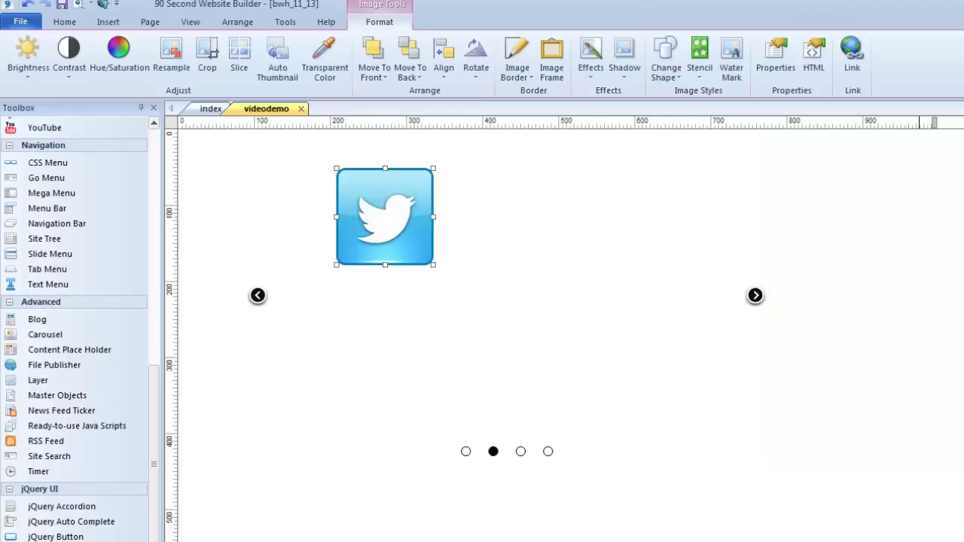
drag(612, 335, 581, 320)
drag(386, 211, 378, 208)
- Place the mountain lake photo on slide three, enlarging the carousel and centring the photo
click(520, 451)
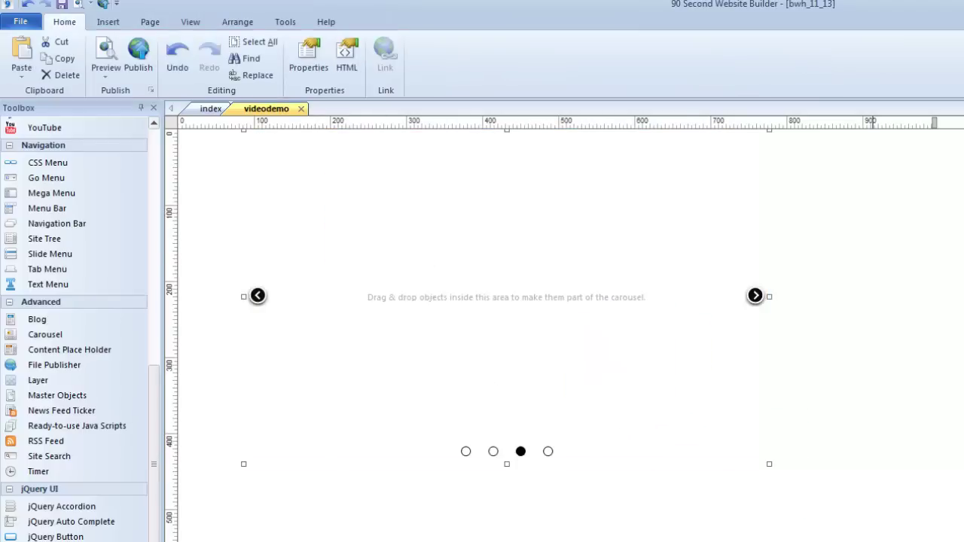
drag(528, 391, 286, 201)
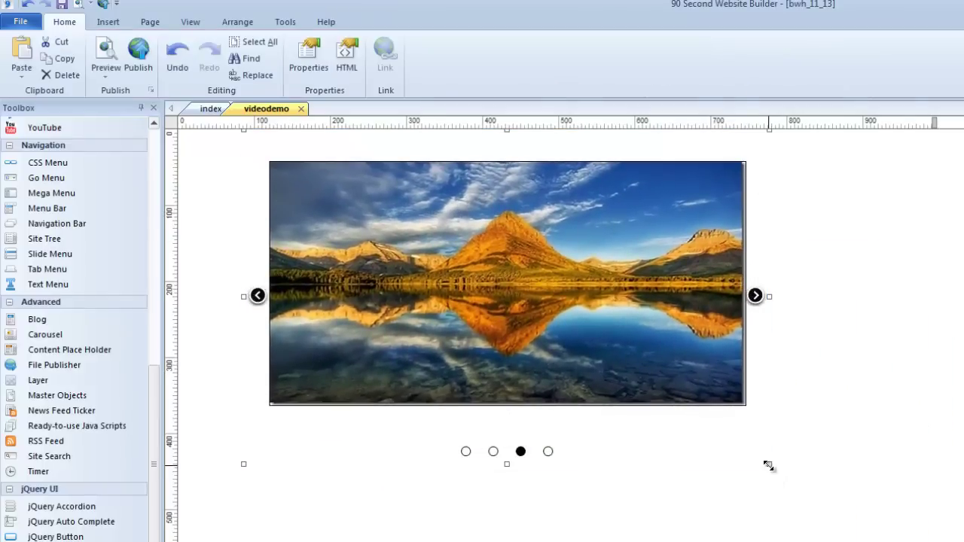
drag(768, 465, 818, 479)
drag(558, 325, 589, 345)
- Fine-tune the Facebook and Twitter icon positions, then review each slide, ending on the empty fourth
click(517, 467)
click(645, 366)
drag(645, 366, 688, 379)
drag(363, 197, 377, 204)
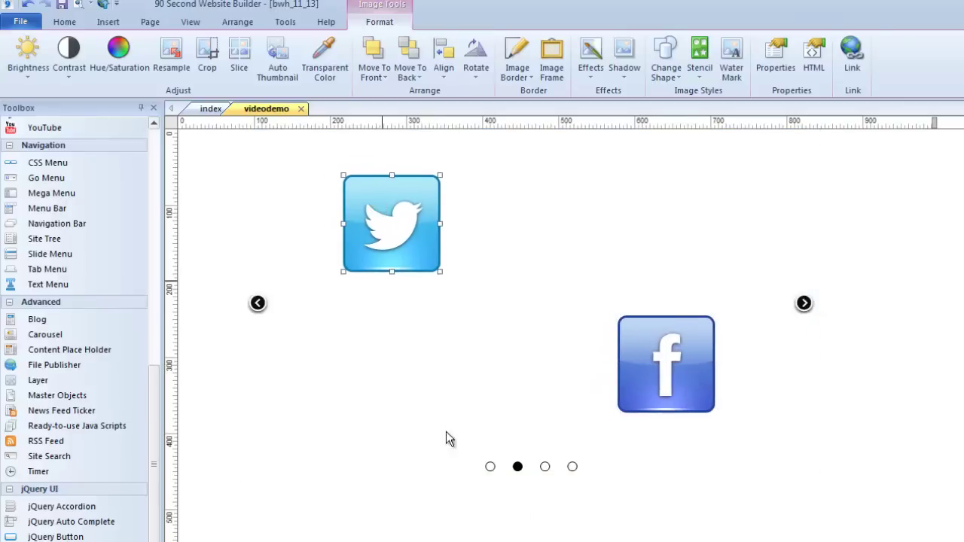
click(490, 467)
click(545, 467)
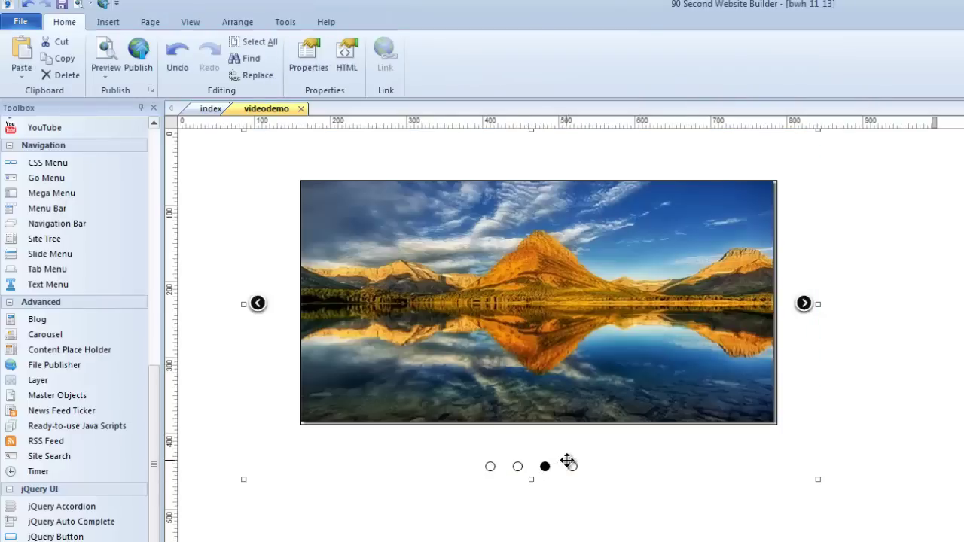
click(572, 466)
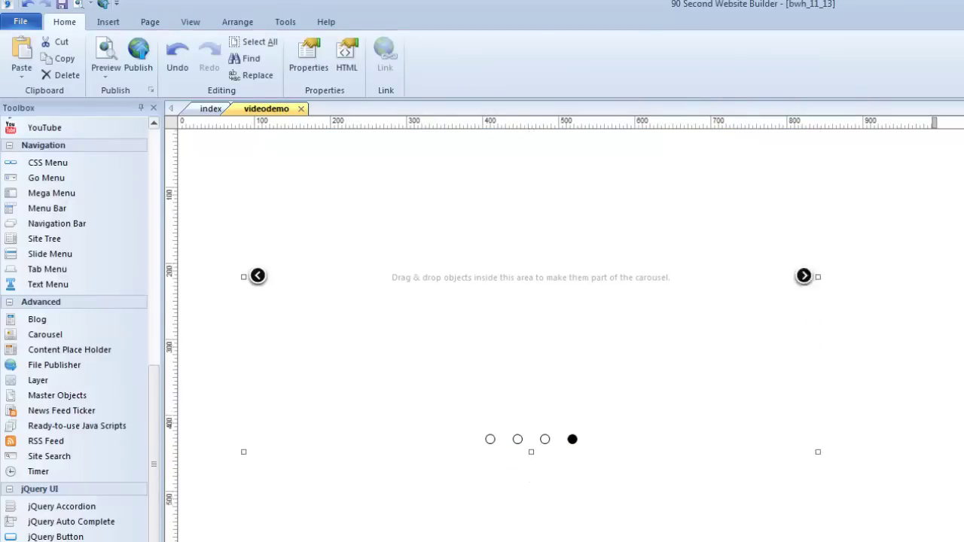
- Move the two-paragraph Lorem ipsum text into the carousel's fourth slide
scroll(565, 335, down, 5)
drag(918, 523, 657, 155)
scroll(565, 335, up, 5)
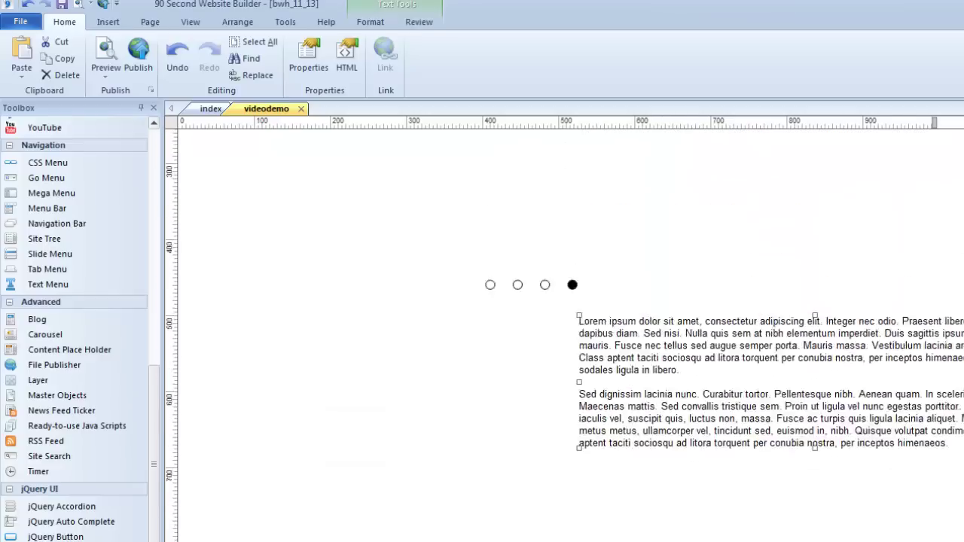
drag(790, 504, 507, 187)
click(655, 467)
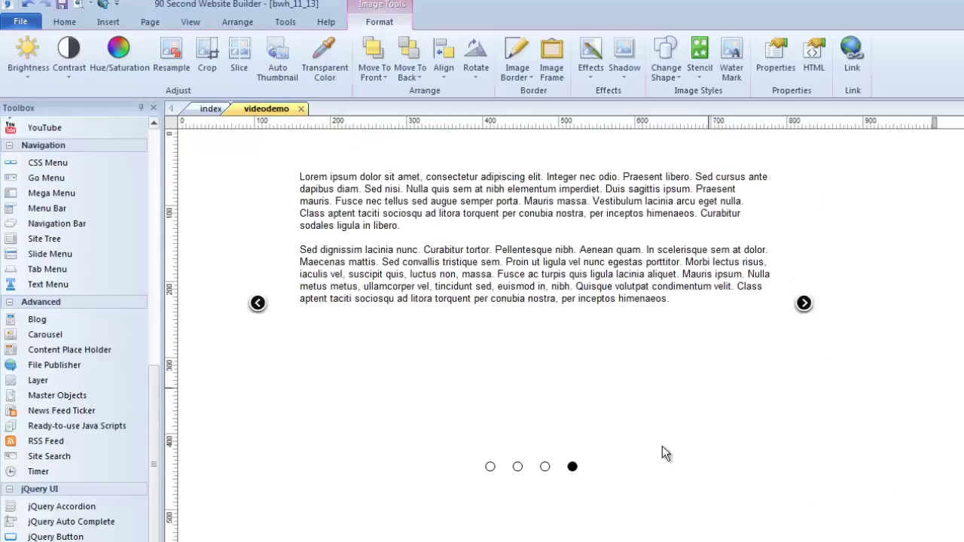
- Add the ① icon below the text and return the carousel to slide one
drag(629, 499, 503, 380)
click(890, 377)
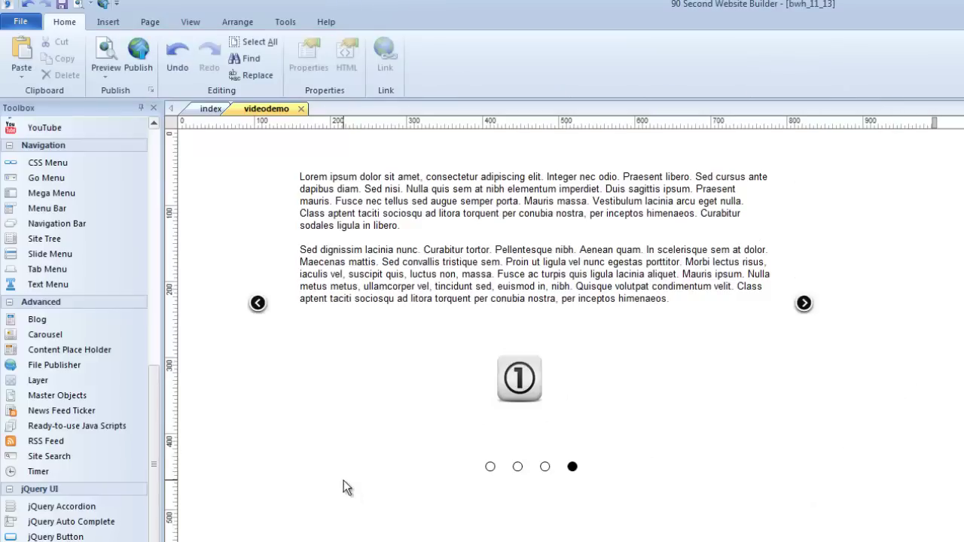
click(490, 468)
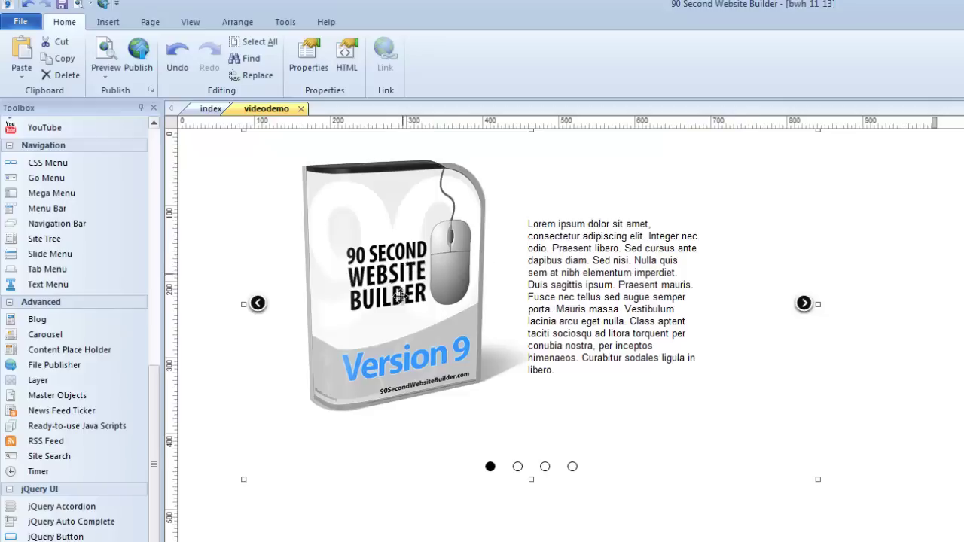
- Set the carousel's page count to 25 in its properties and apply it
double_click(733, 178)
drag(715, 198, 568, 70)
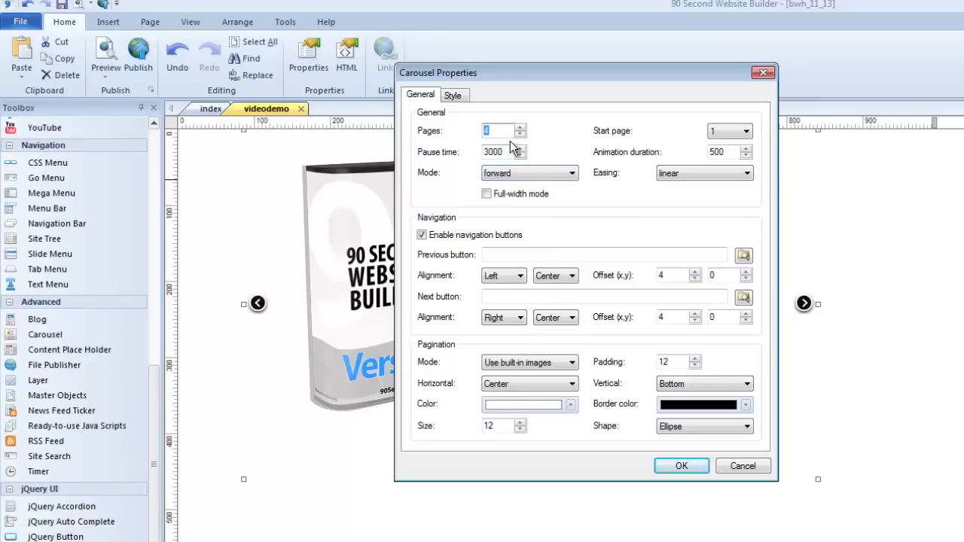
text(5)
click(681, 467)
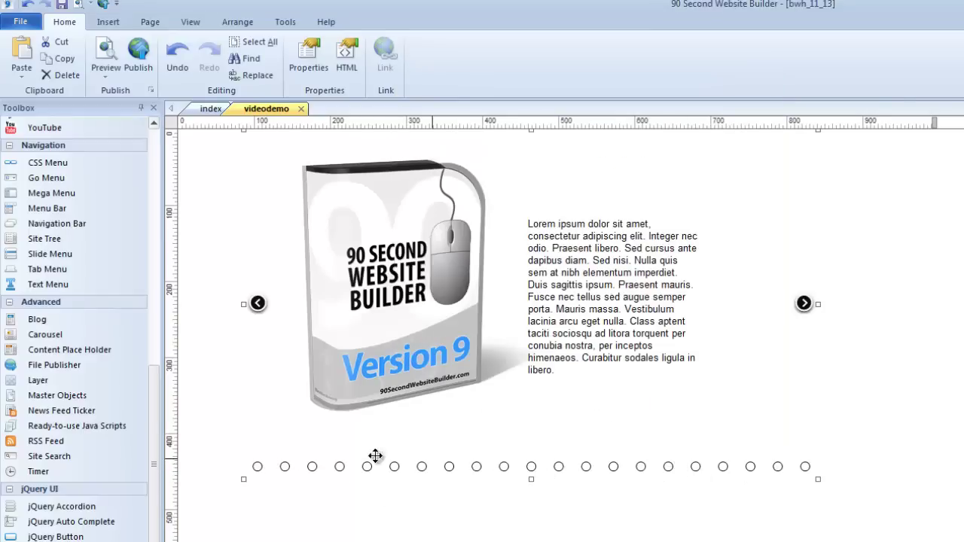
- Reopen the carousel properties, set Pages back to 4, and select the Pause time value
double_click(799, 173)
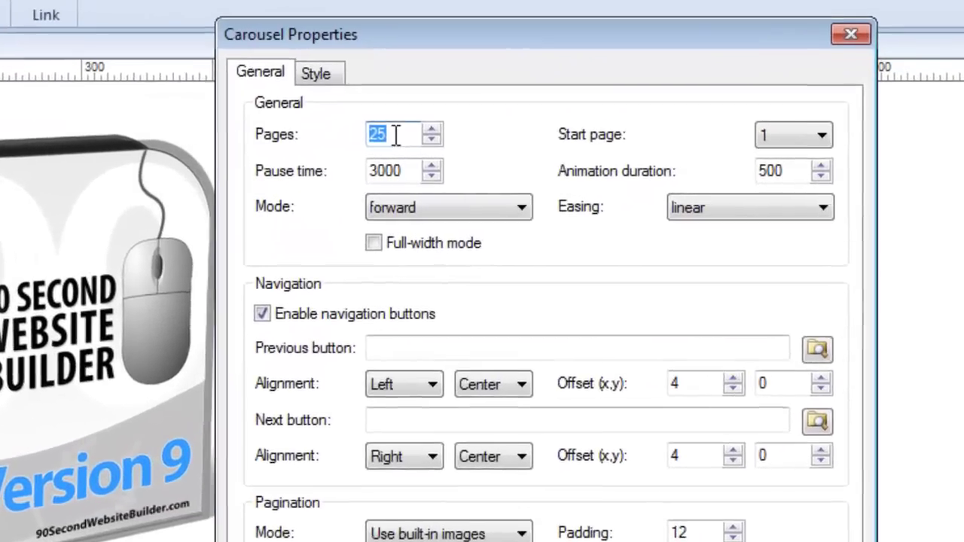
text(4)
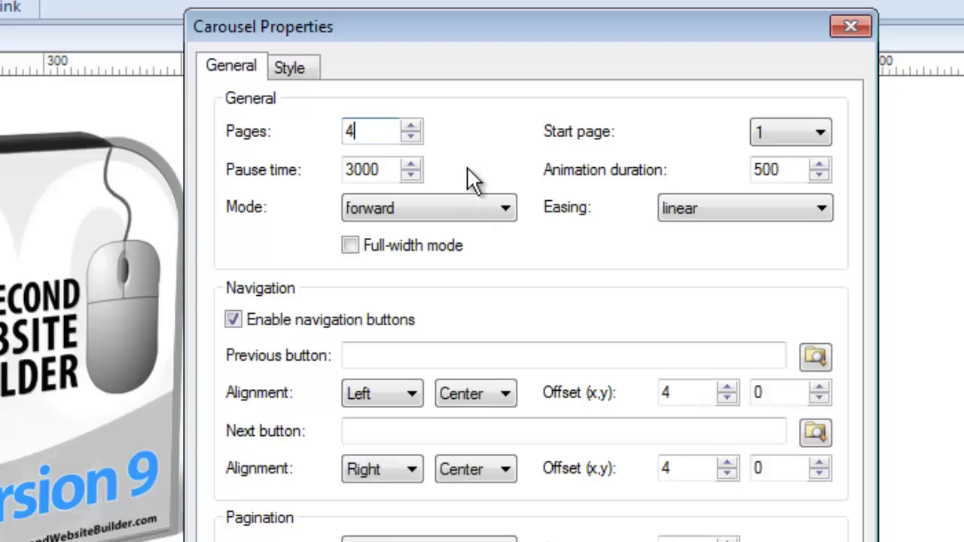
drag(383, 169, 308, 164)
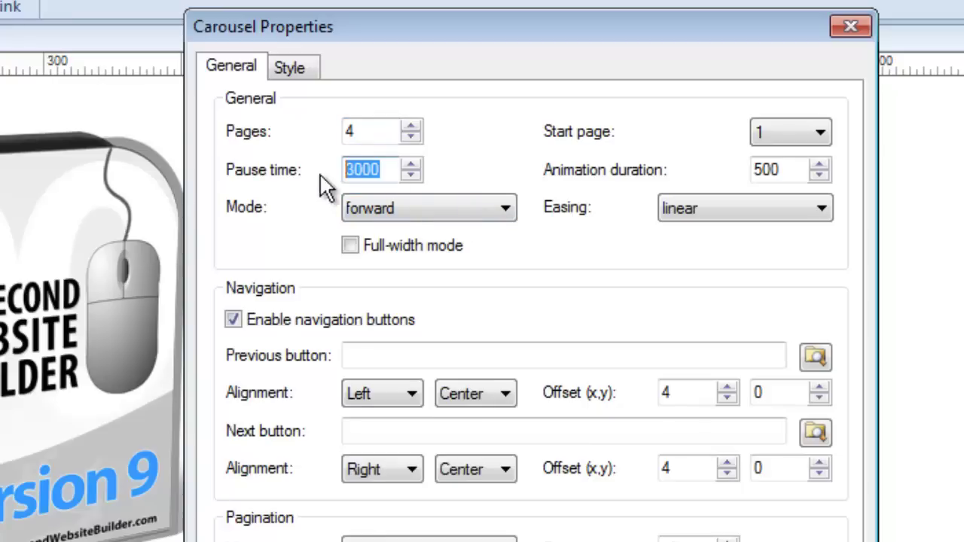
drag(381, 170, 374, 168)
- Keep start page 1, forward mode and 3000 pause time, and apply the carousel properties
click(374, 169)
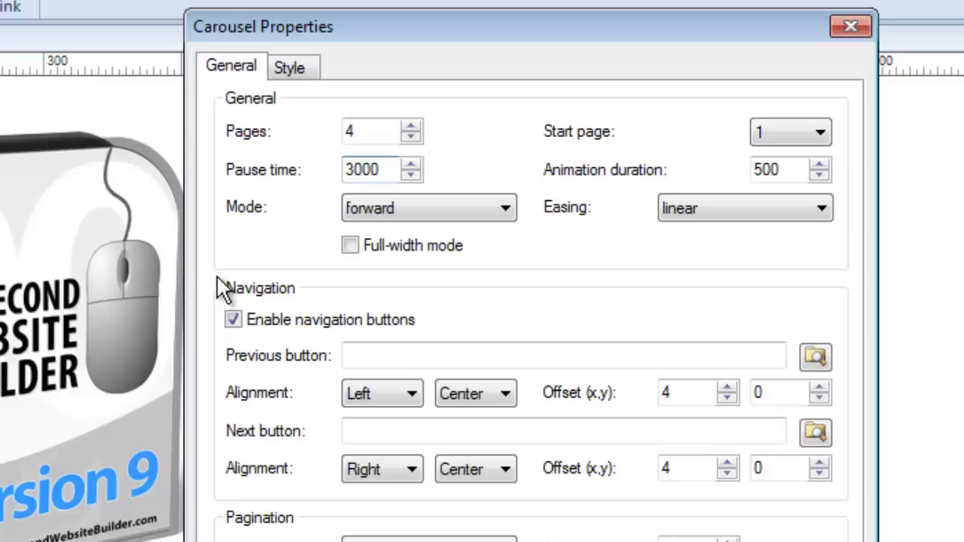
click(820, 132)
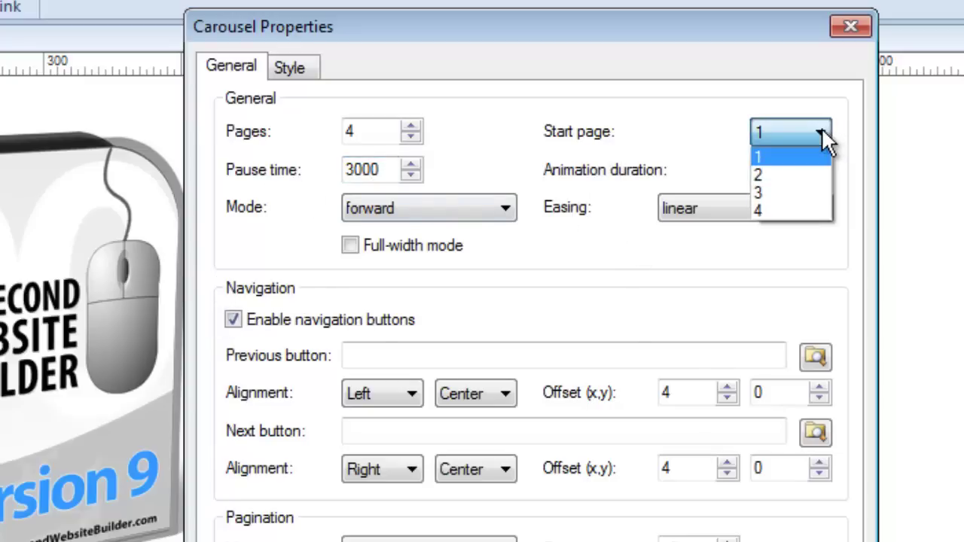
click(820, 132)
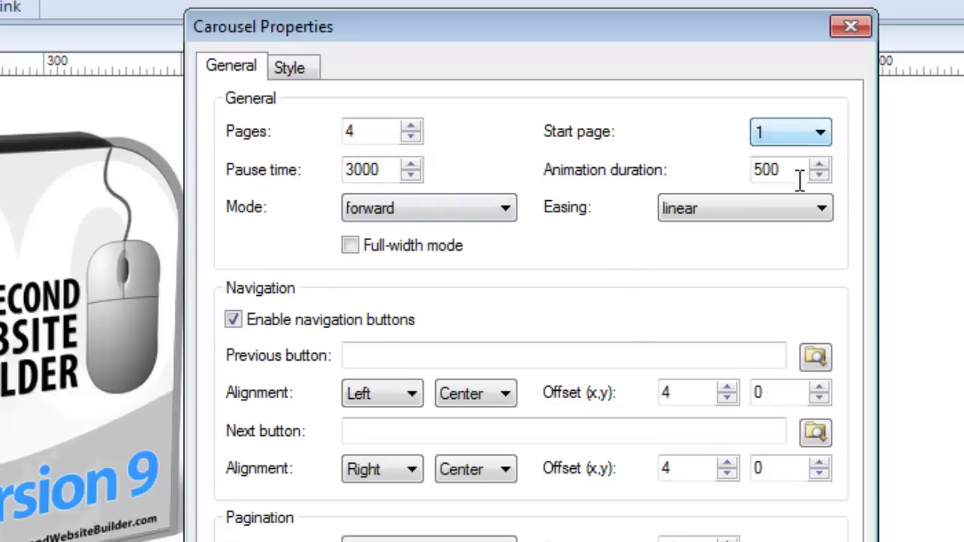
click(820, 129)
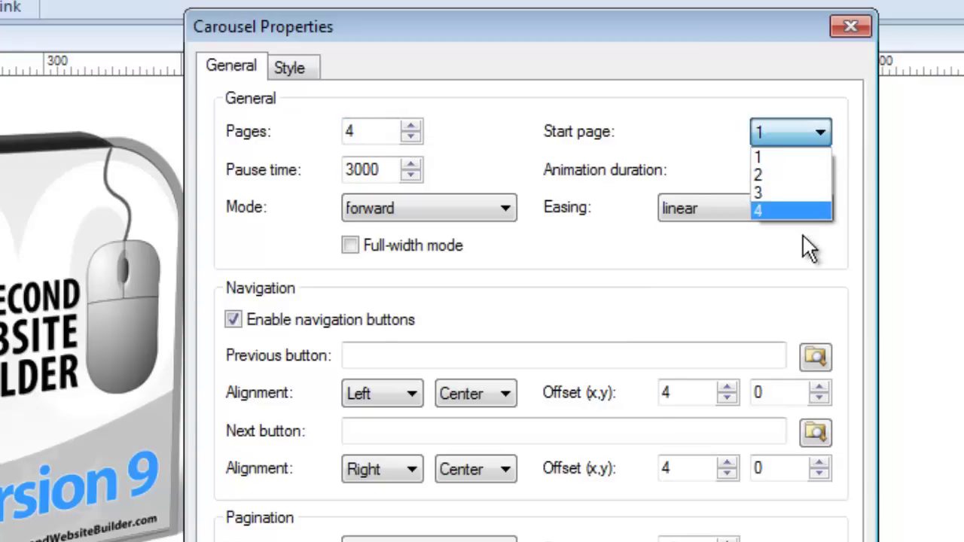
click(701, 138)
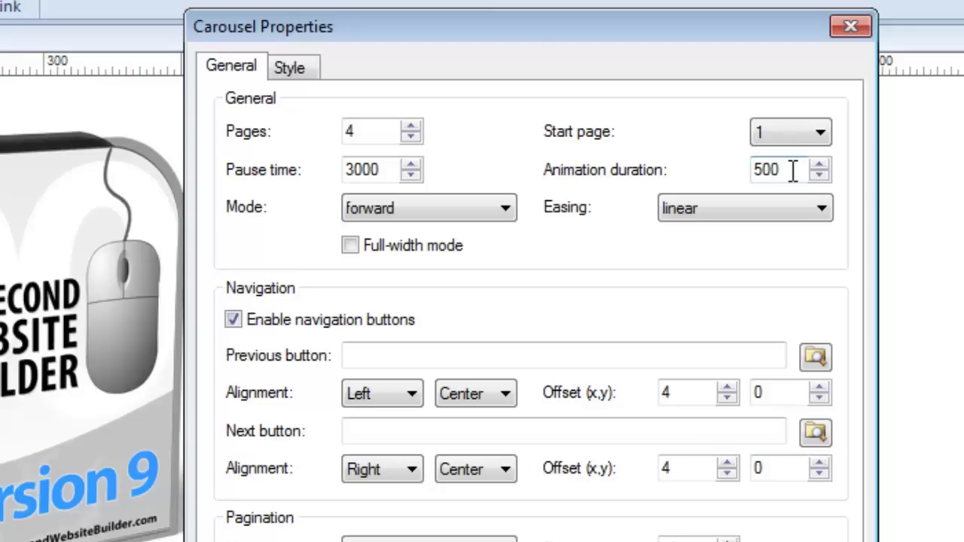
click(507, 212)
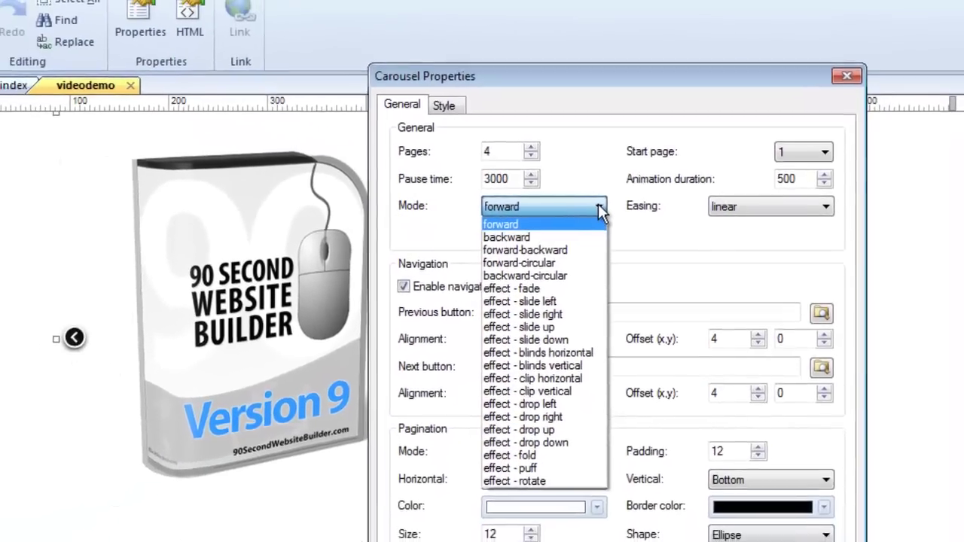
click(575, 207)
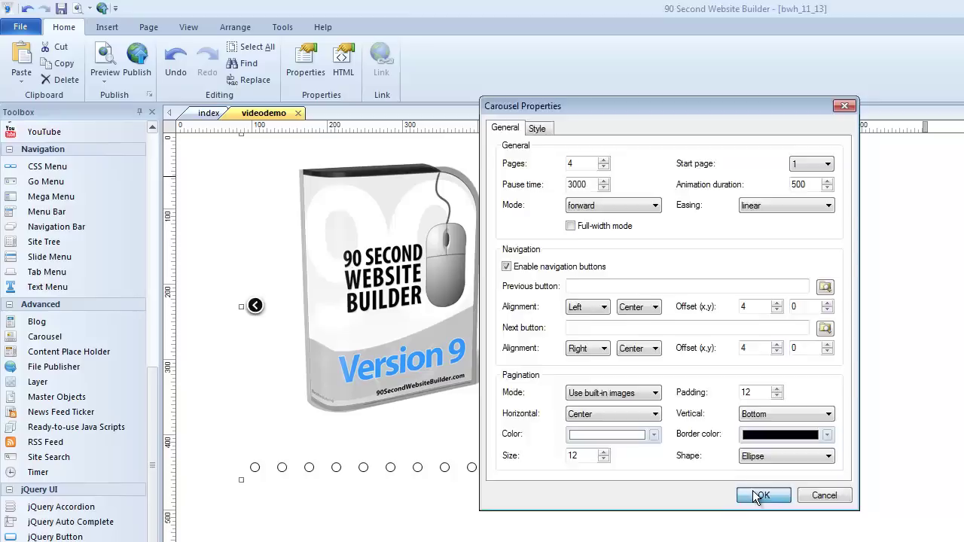
click(761, 495)
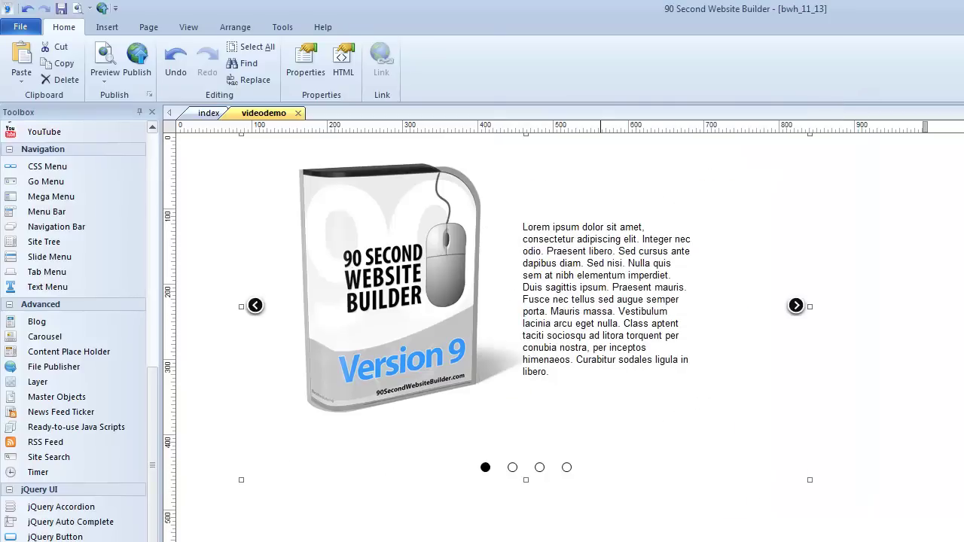
- Preview the page in Firefox, cycle the carousel's four slides with arrows and dots, then close it
key(F5)
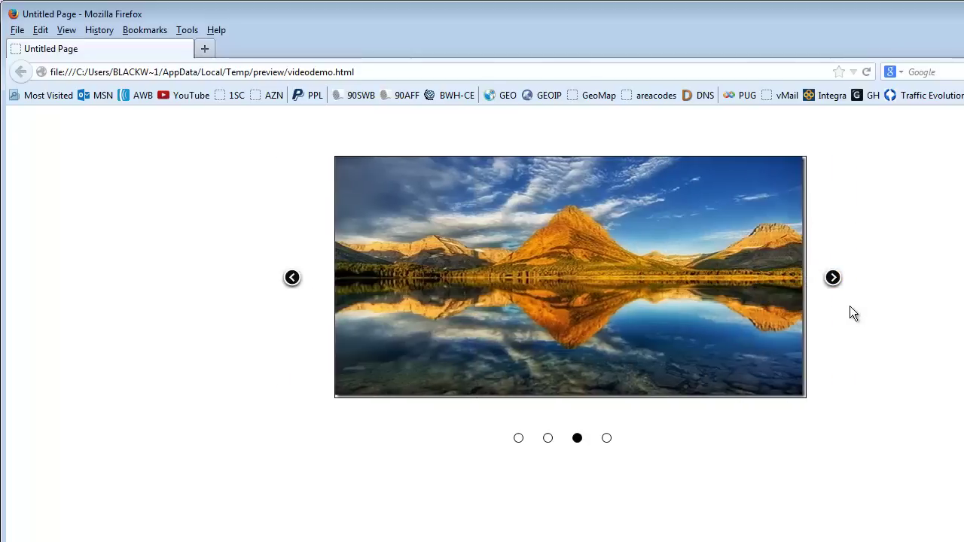
click(833, 278)
click(833, 278)
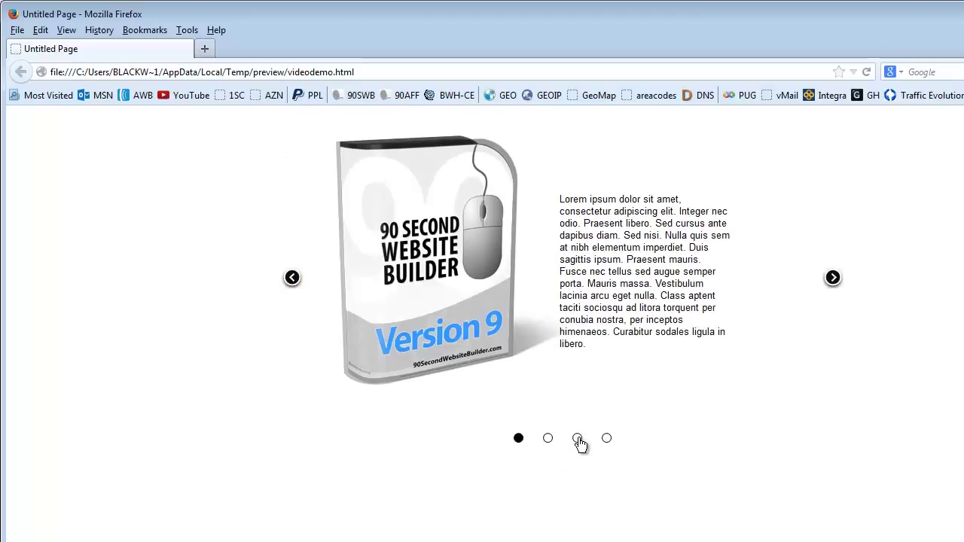
click(577, 439)
click(549, 439)
click(519, 440)
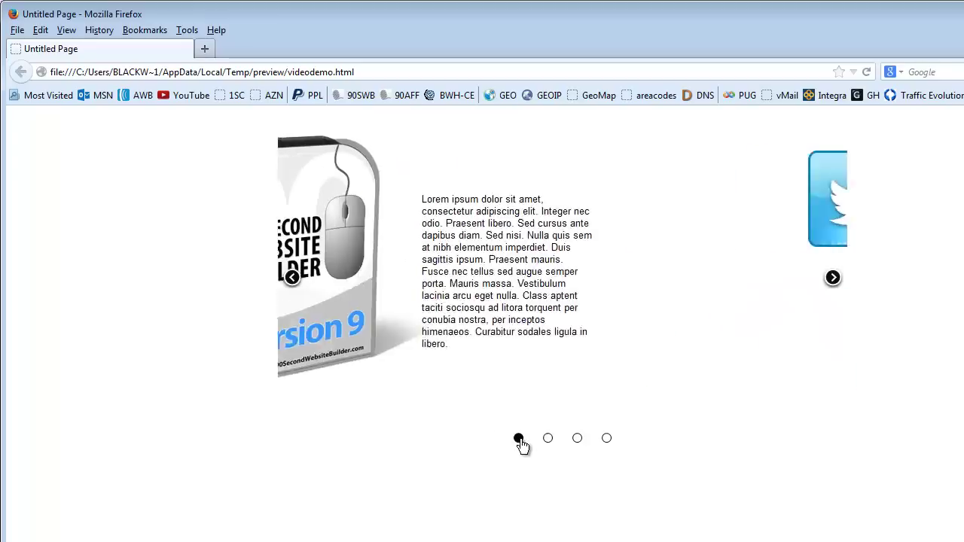
click(295, 279)
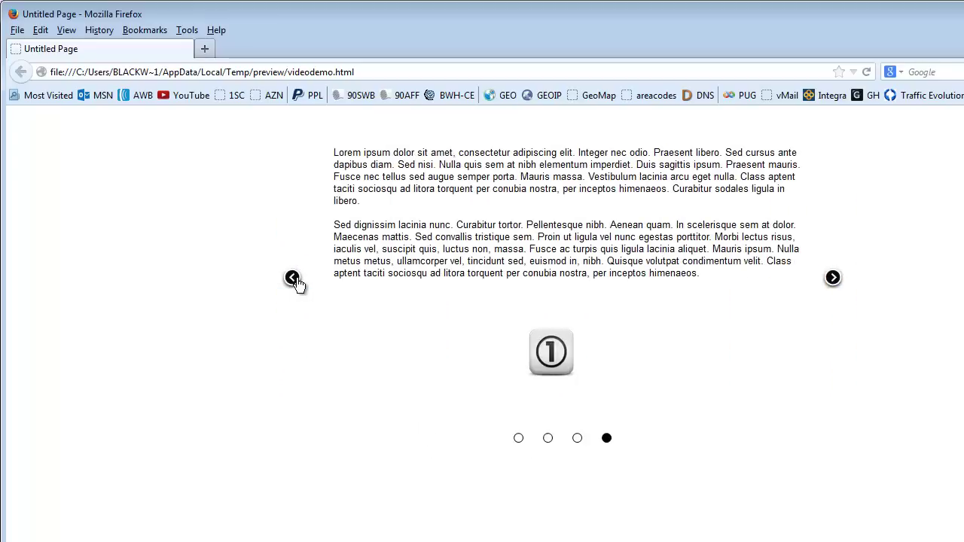
key(alt+F4)
- Set the carousel mode to effect - fade, after briefly choosing forward-circular, and apply it
double_click(769, 188)
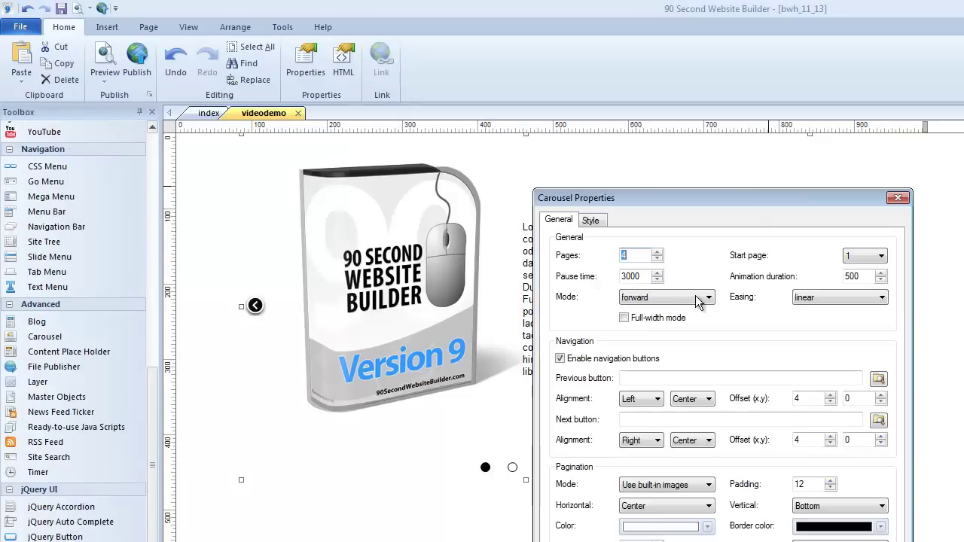
drag(686, 200, 637, 144)
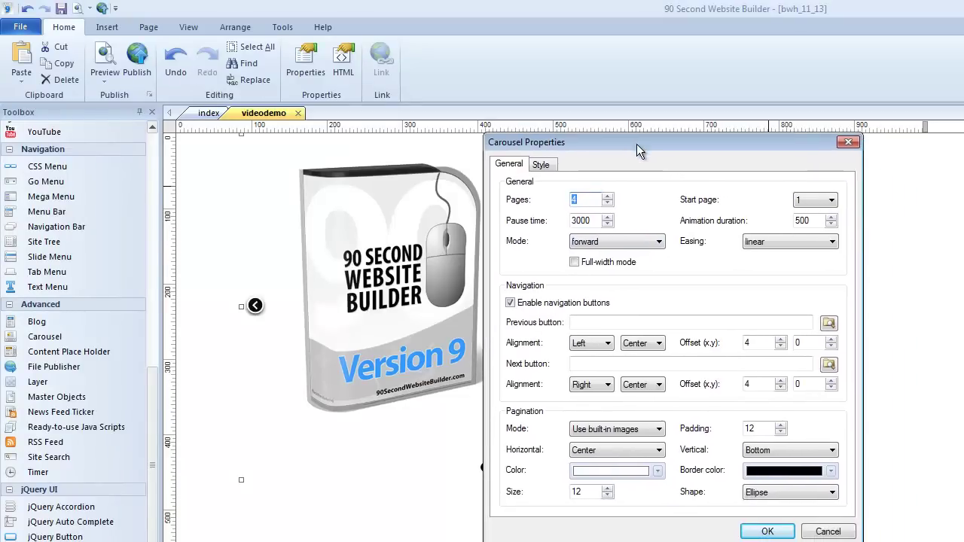
click(659, 241)
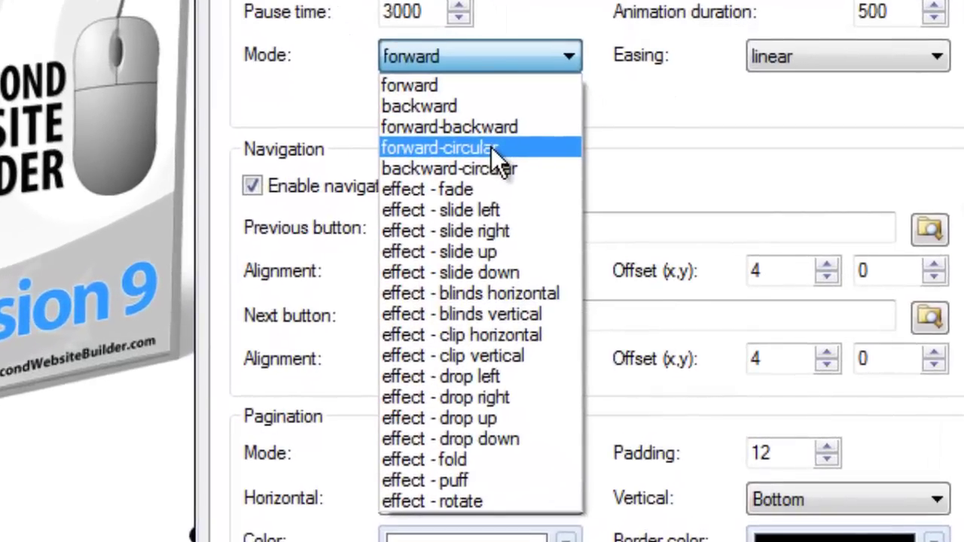
click(493, 149)
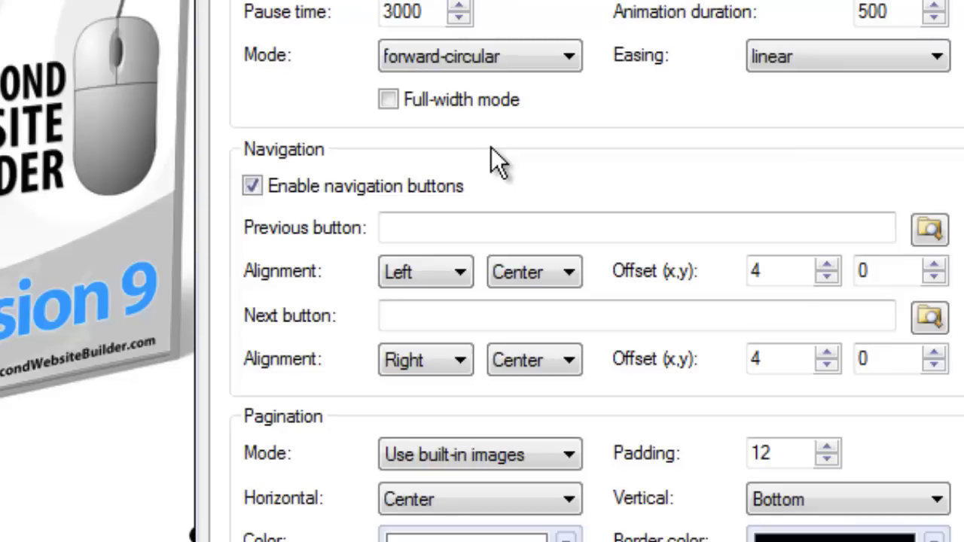
click(575, 59)
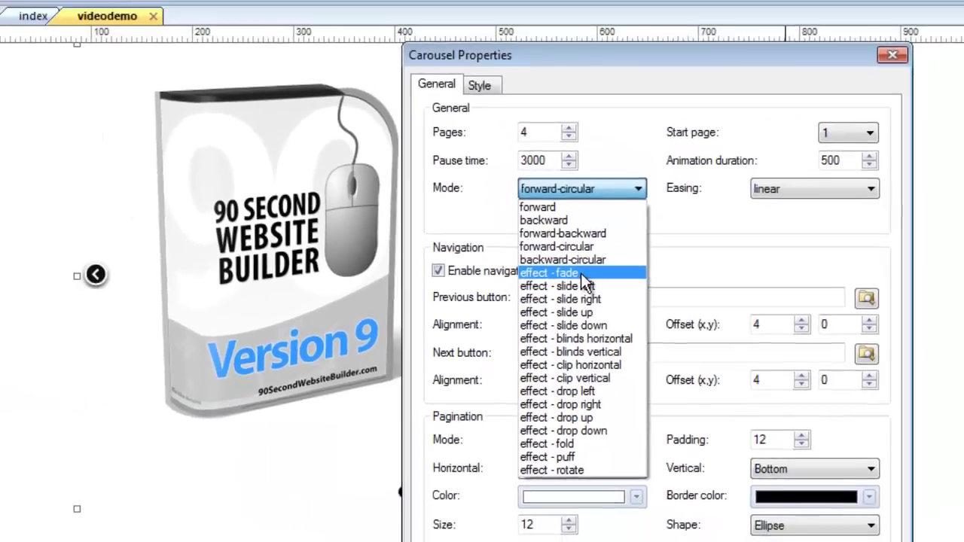
click(552, 251)
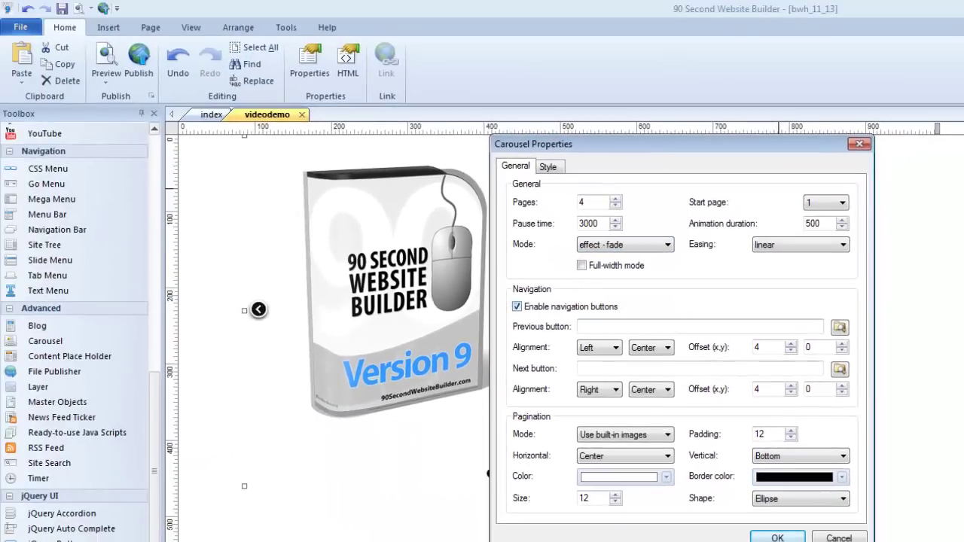
click(777, 538)
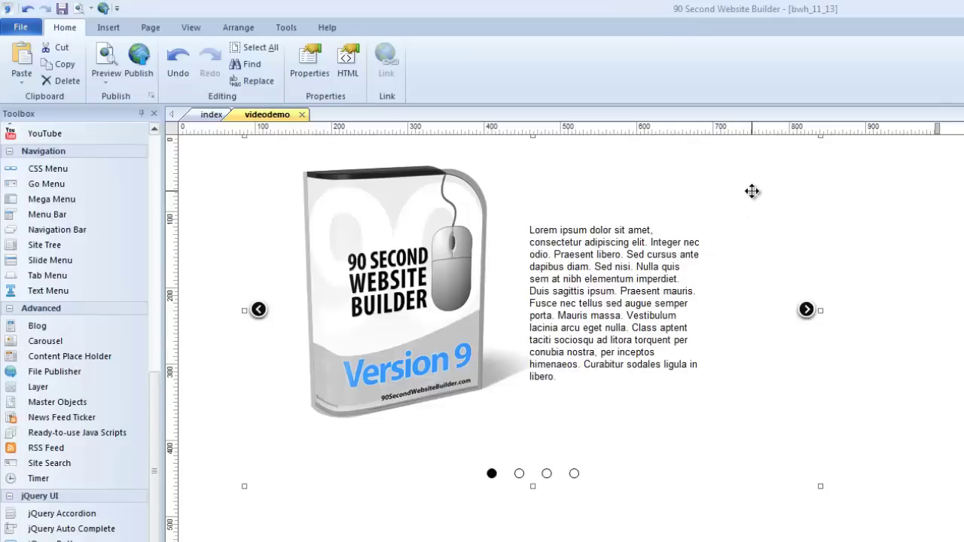
- Switch the carousel mode to effect - rotate, apply it, and preview the page with F5
double_click(752, 191)
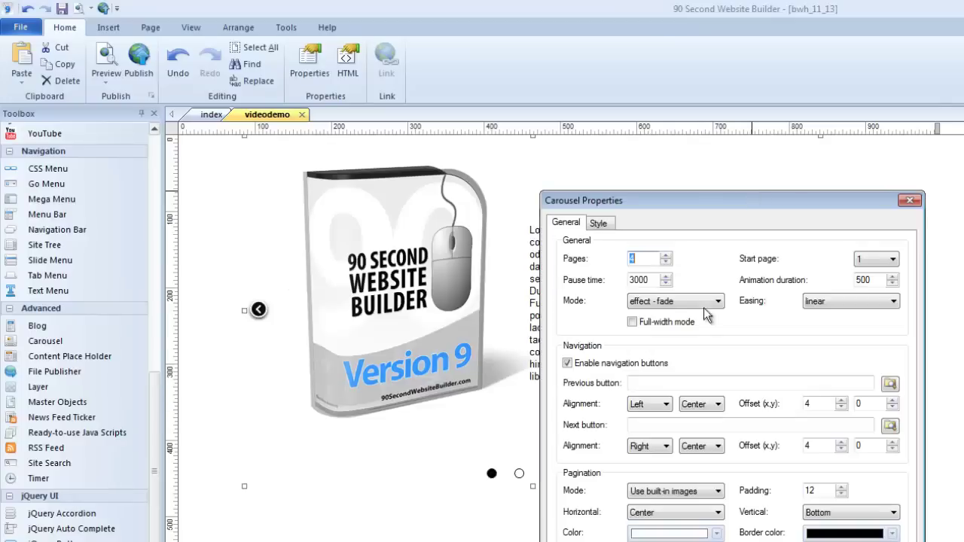
click(711, 304)
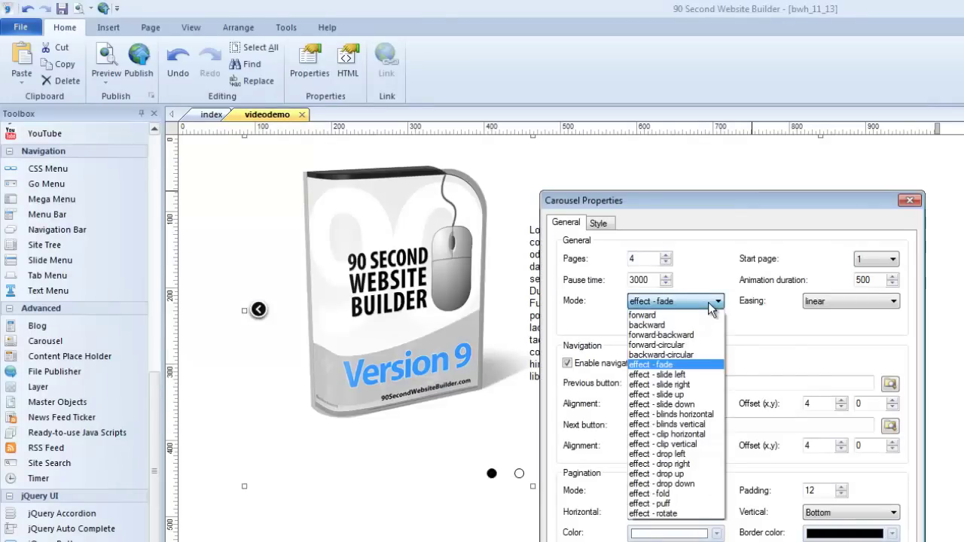
click(673, 514)
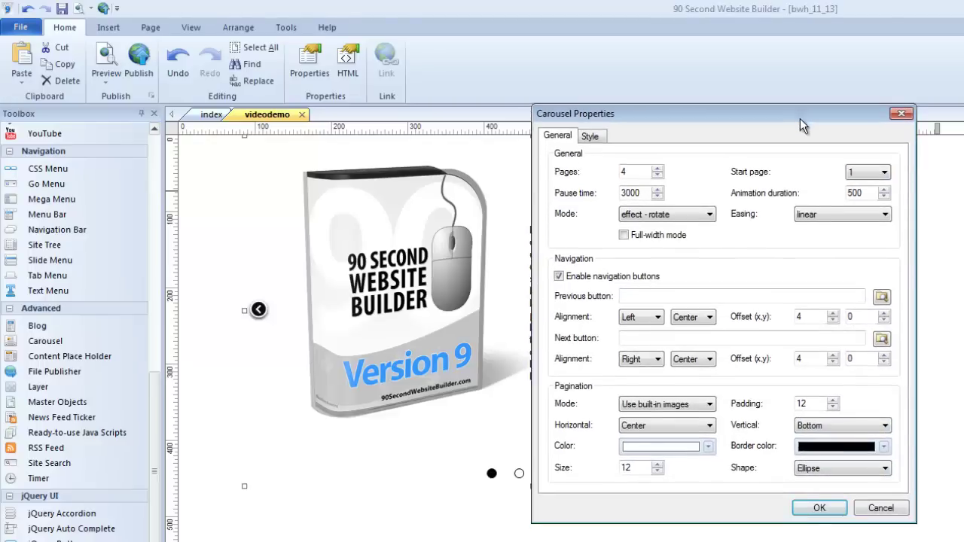
click(811, 506)
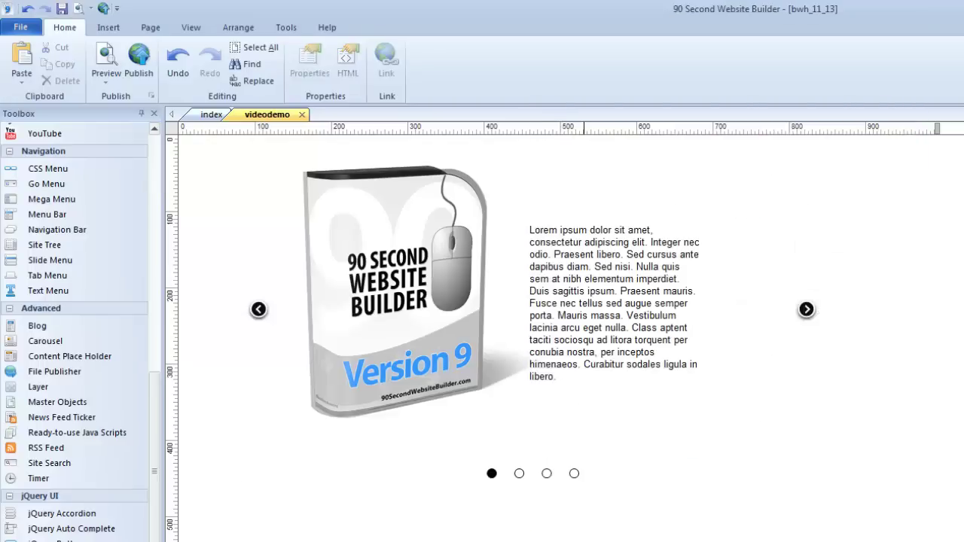
key(F5)
- In the carousel properties, keep linear easing and toggle the navigation arrows off and back on
double_click(743, 192)
drag(721, 201, 672, 166)
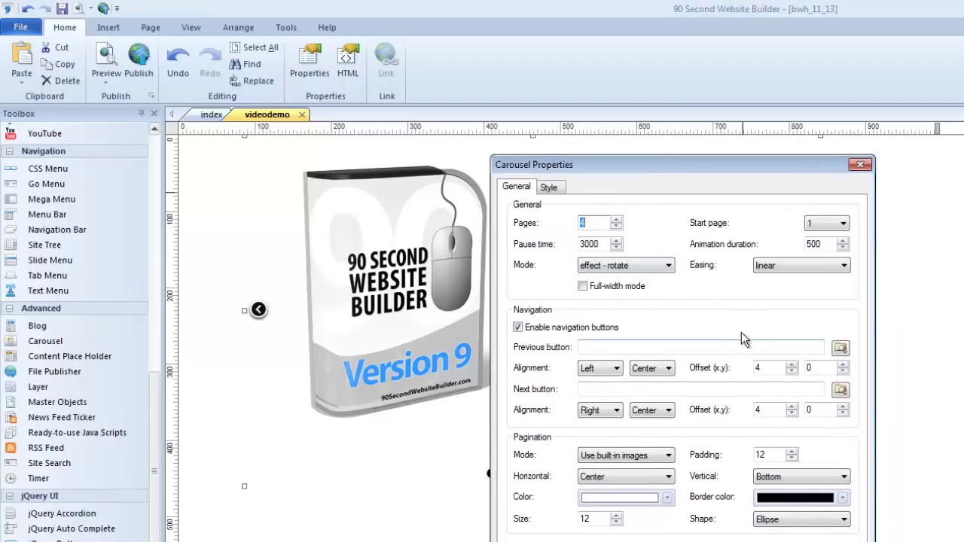
click(769, 266)
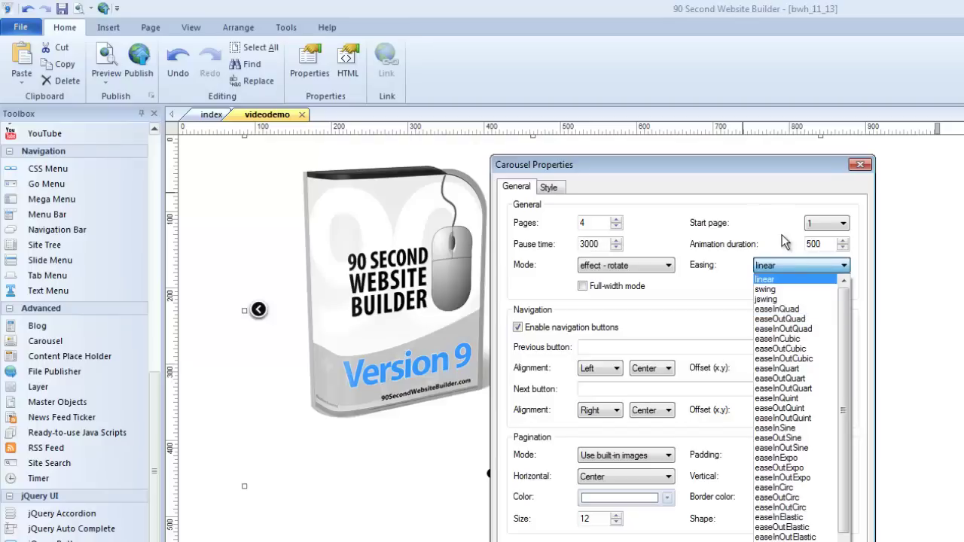
click(783, 239)
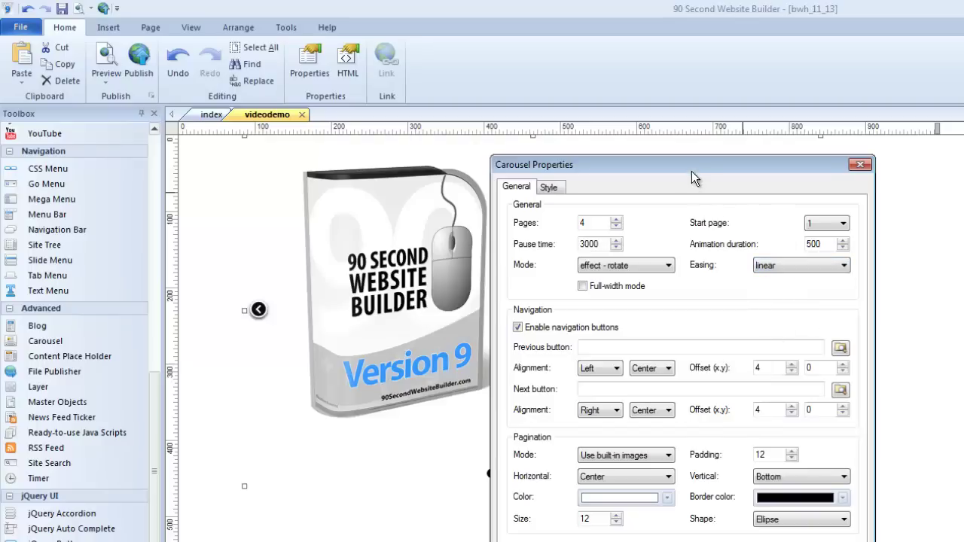
drag(694, 177, 705, 161)
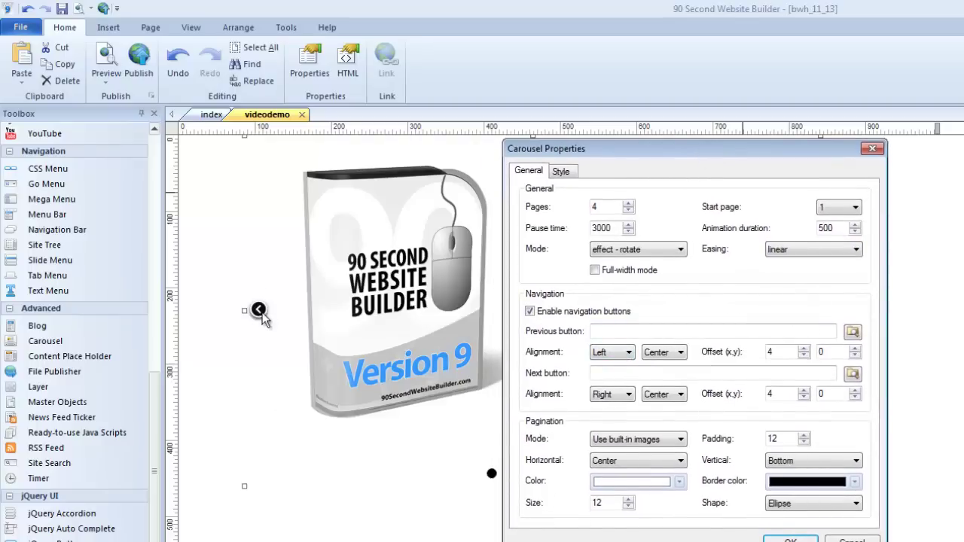
drag(623, 149, 491, 151)
drag(602, 160, 627, 147)
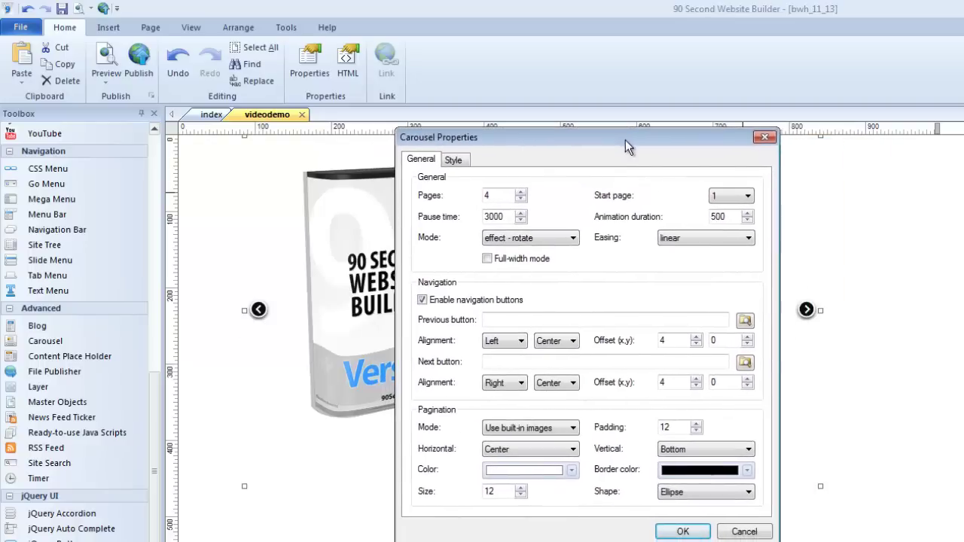
click(423, 299)
click(422, 299)
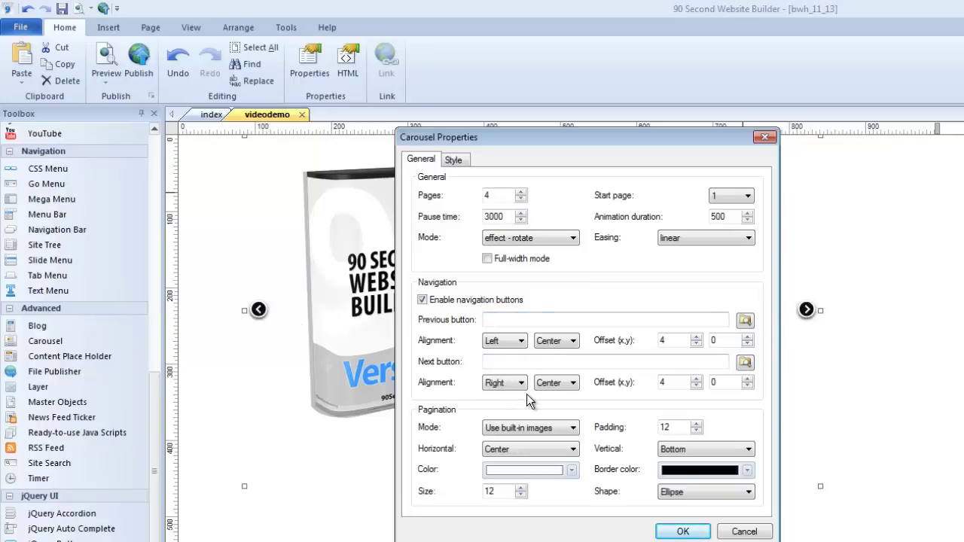
- Set the previous arrow's x offset to 20, then reopen the settings and restore it to 4
double_click(667, 341)
text(20)
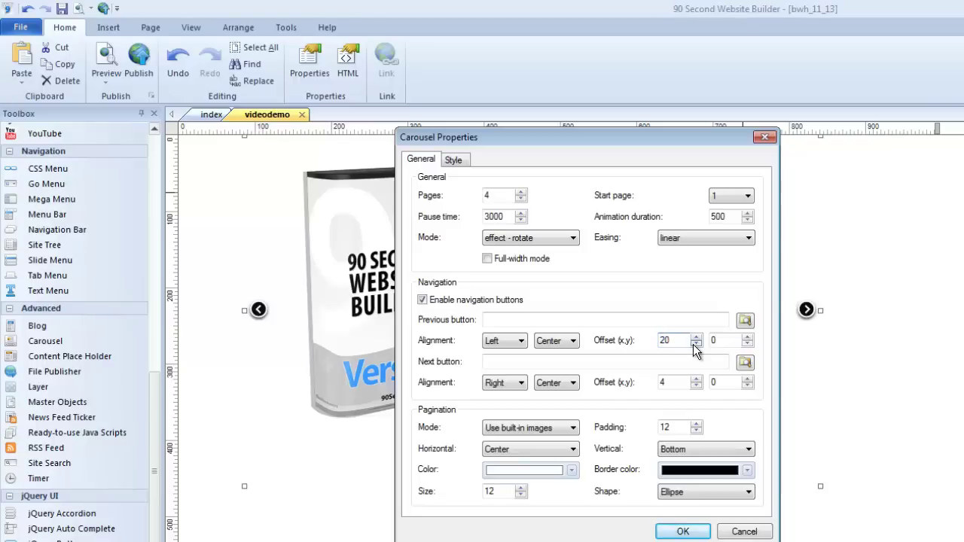
click(684, 531)
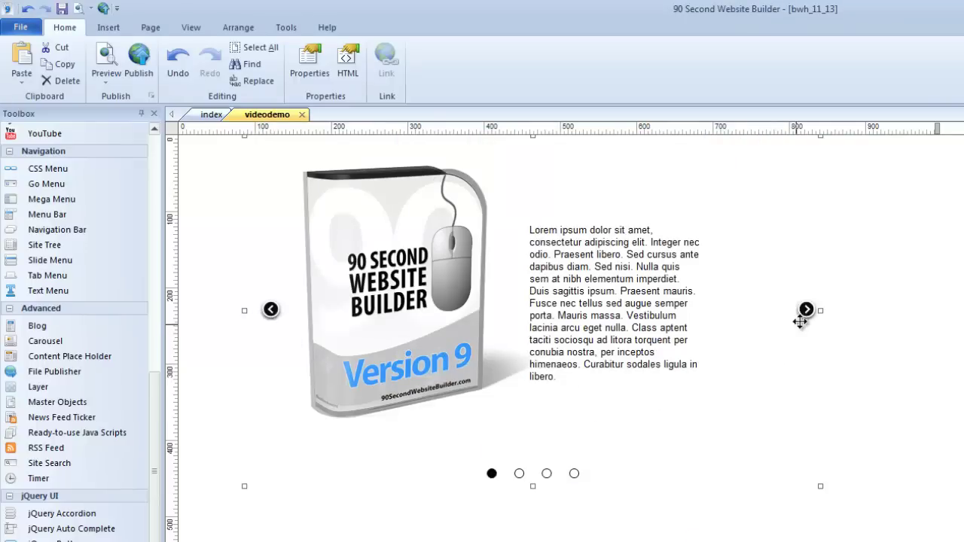
double_click(766, 168)
drag(763, 204, 598, 125)
double_click(650, 324)
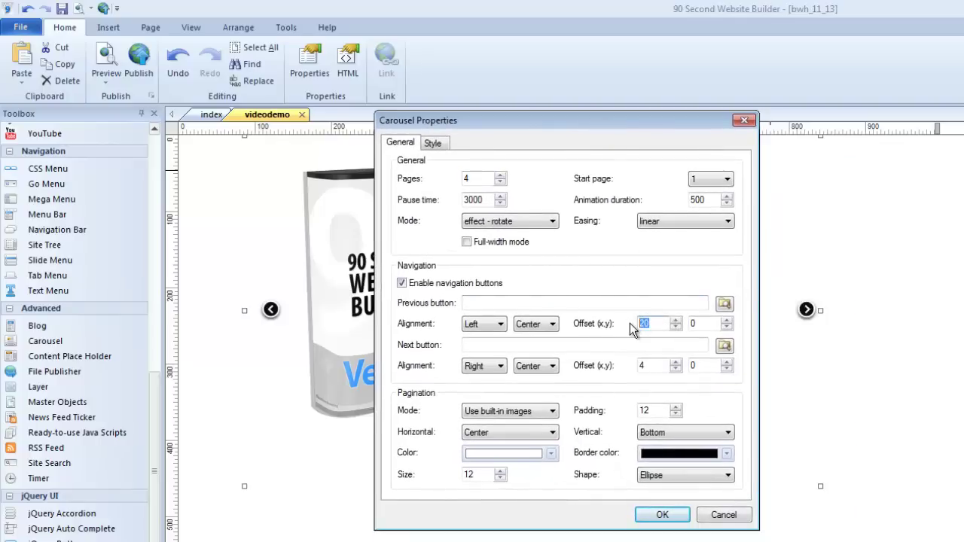
text(4)
click(662, 515)
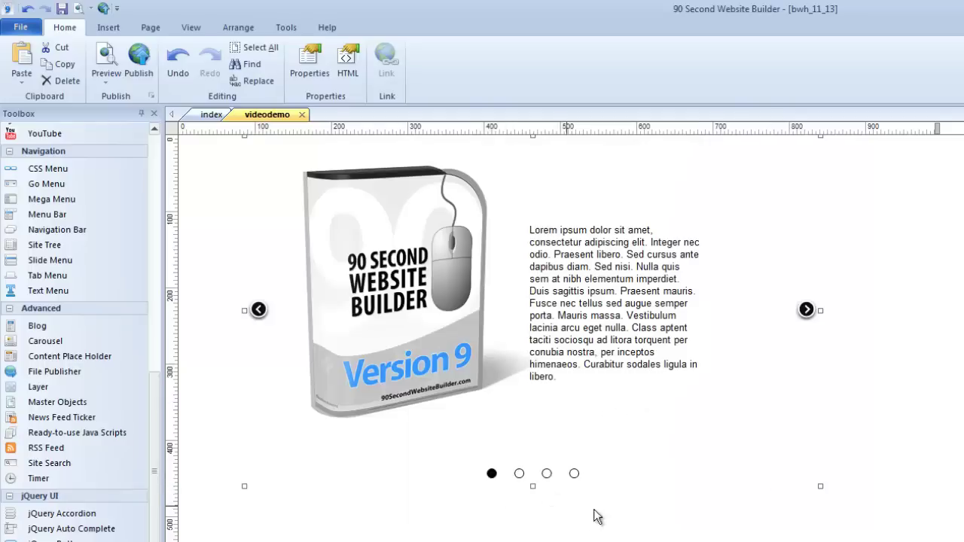
- Set the carousel's Pagination Mode to None and preview the page in the browser
double_click(724, 427)
drag(689, 205, 725, 84)
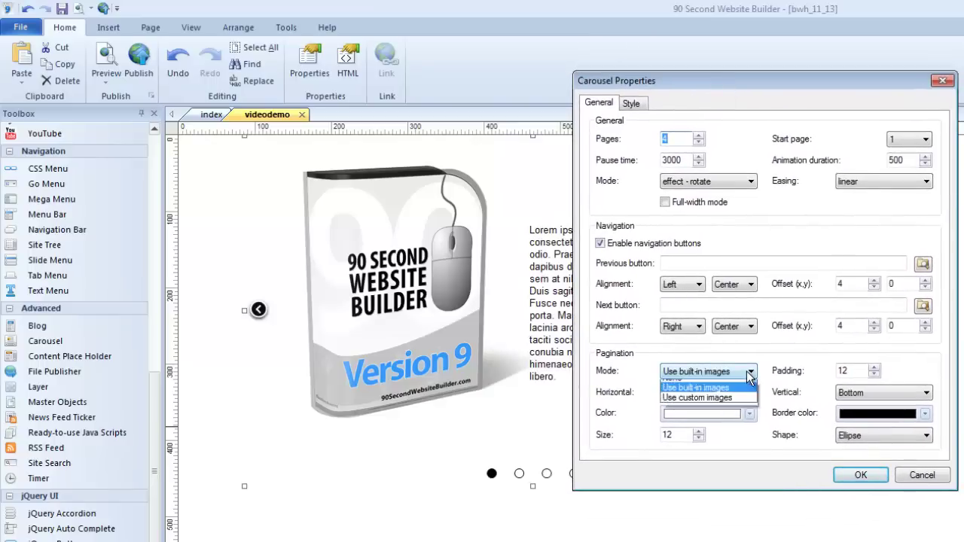
click(706, 384)
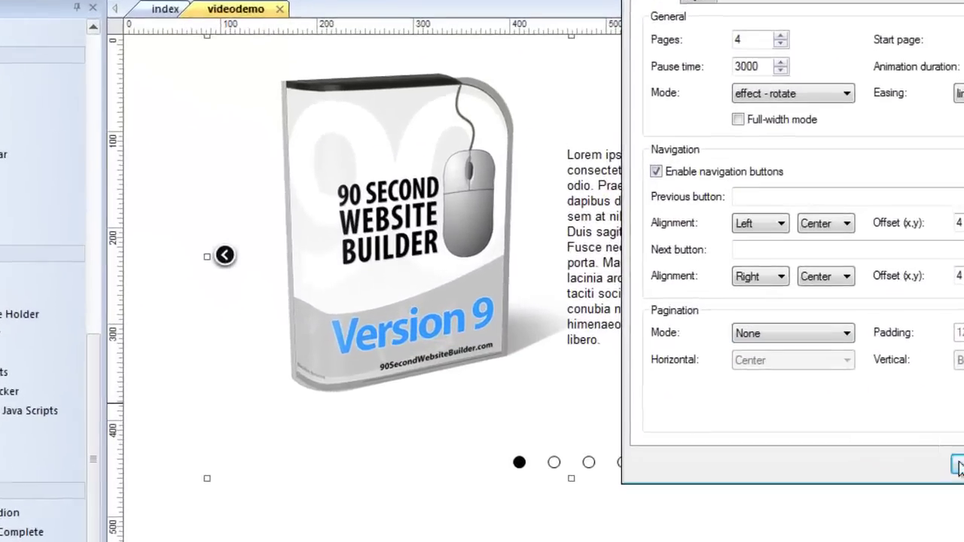
click(861, 474)
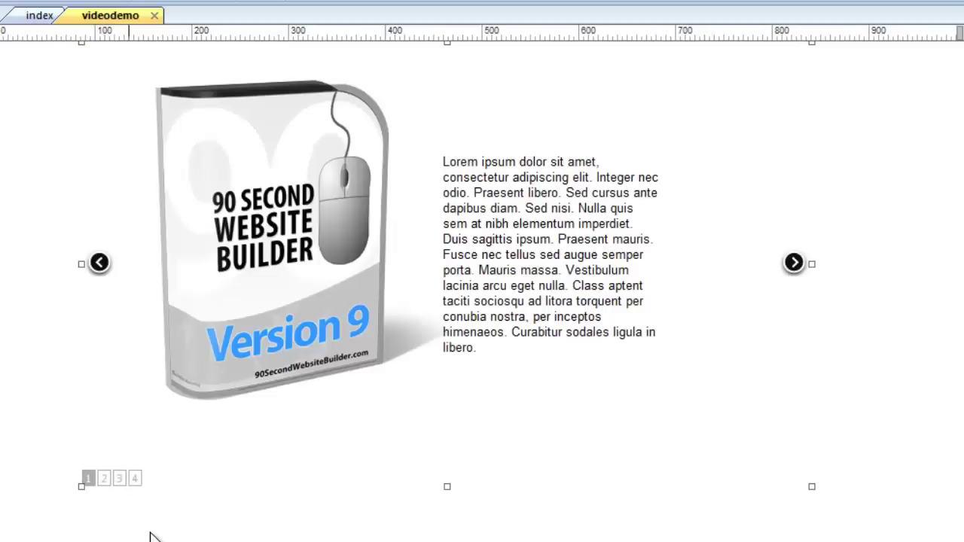
key(F5)
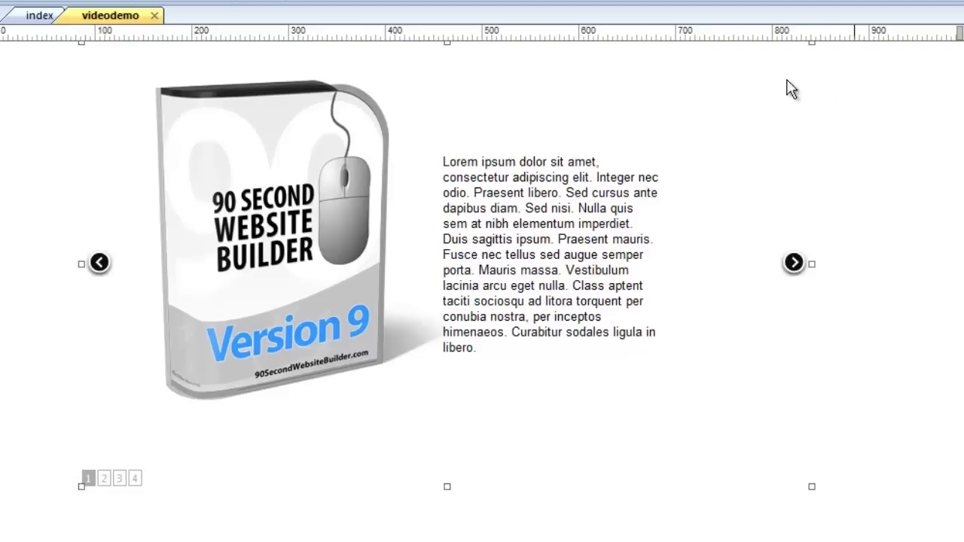
- Try custom-image pagination on the carousel, then switch Pagination Mode back to built-in images
double_click(759, 84)
drag(741, 128, 558, 5)
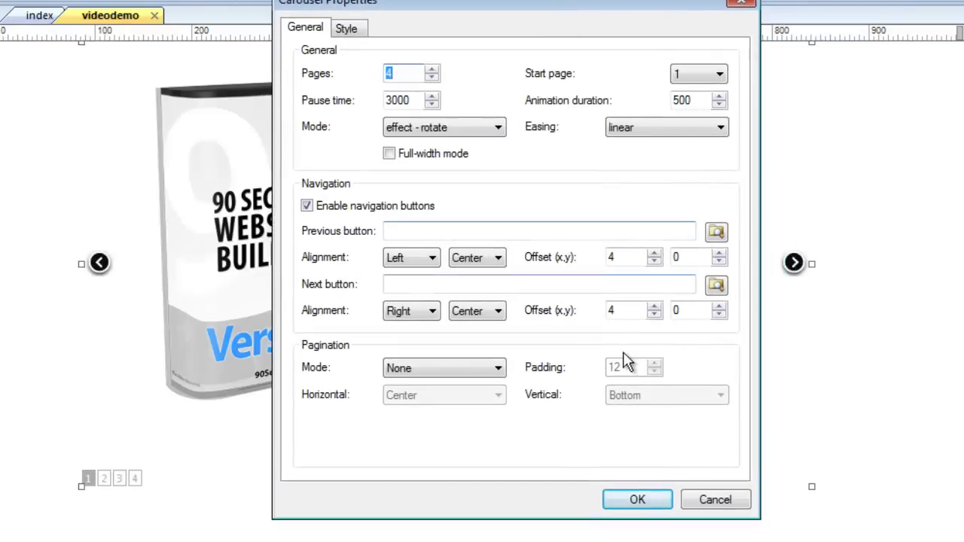
click(495, 368)
click(435, 403)
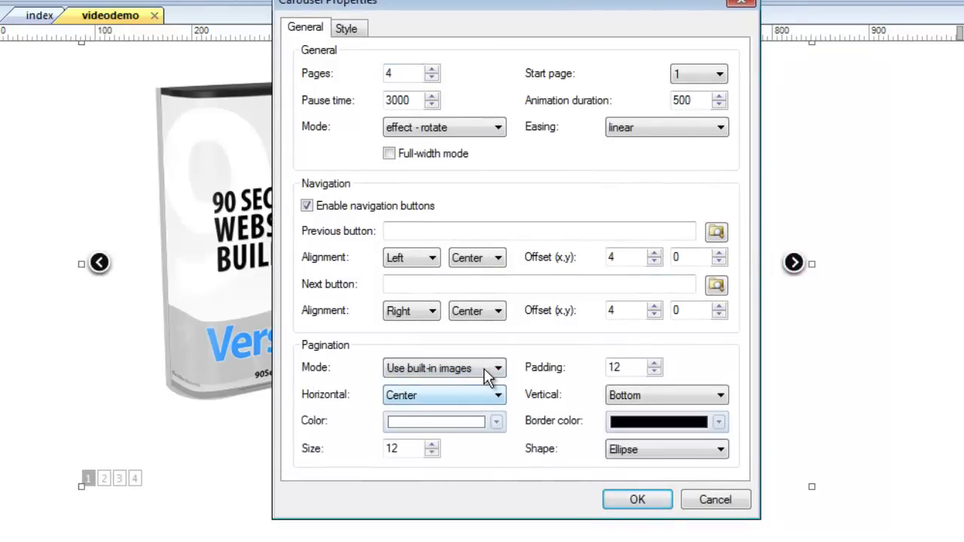
click(495, 369)
click(452, 409)
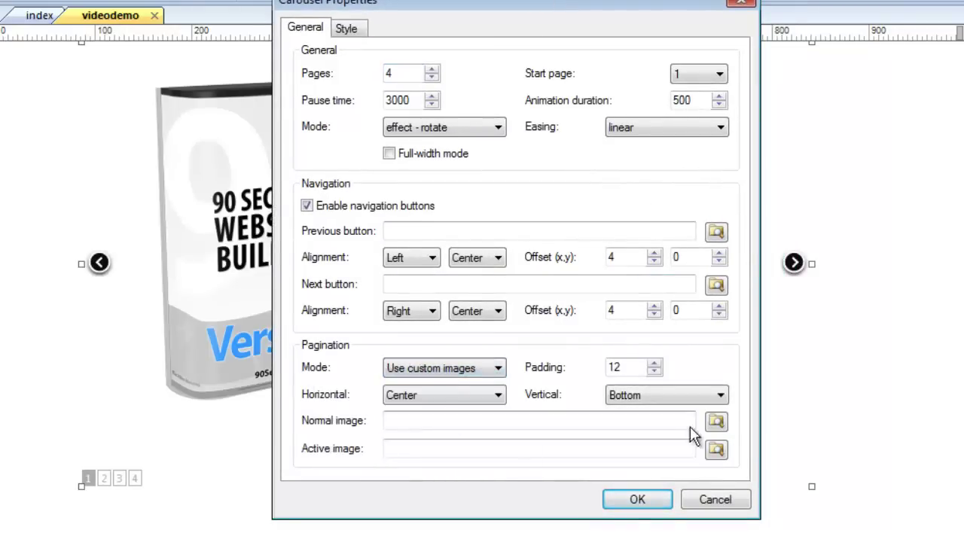
click(501, 369)
click(414, 399)
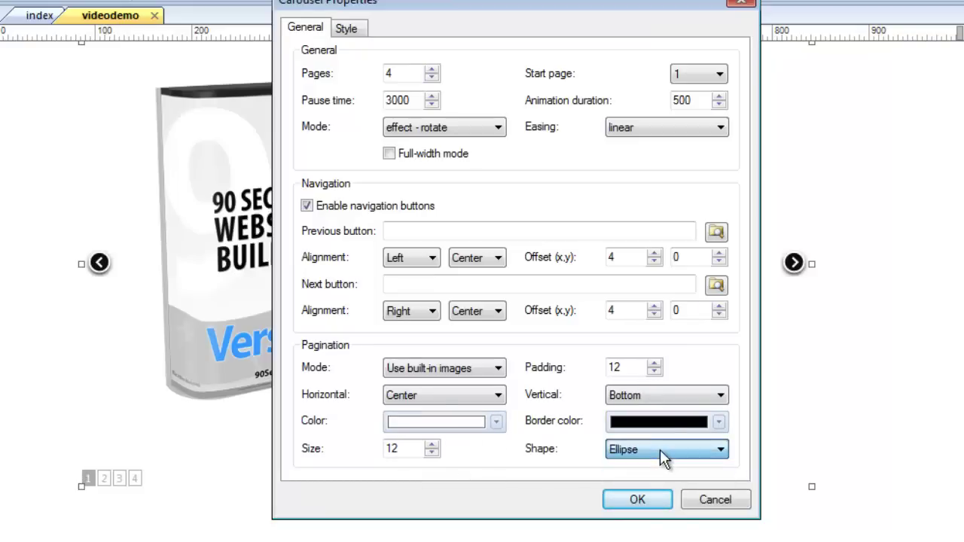
- Give the carousel a solid gray background and nudge it slightly left on the page
click(365, 28)
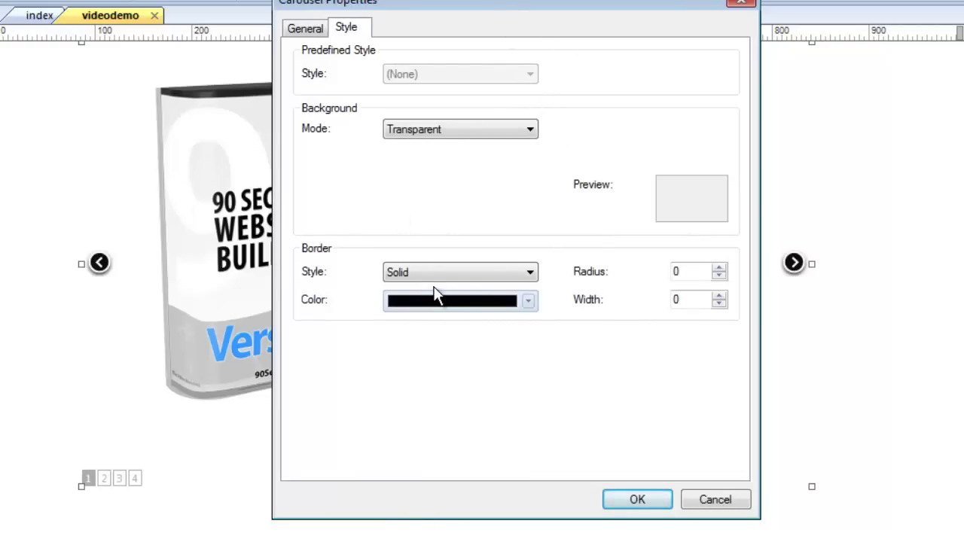
click(531, 134)
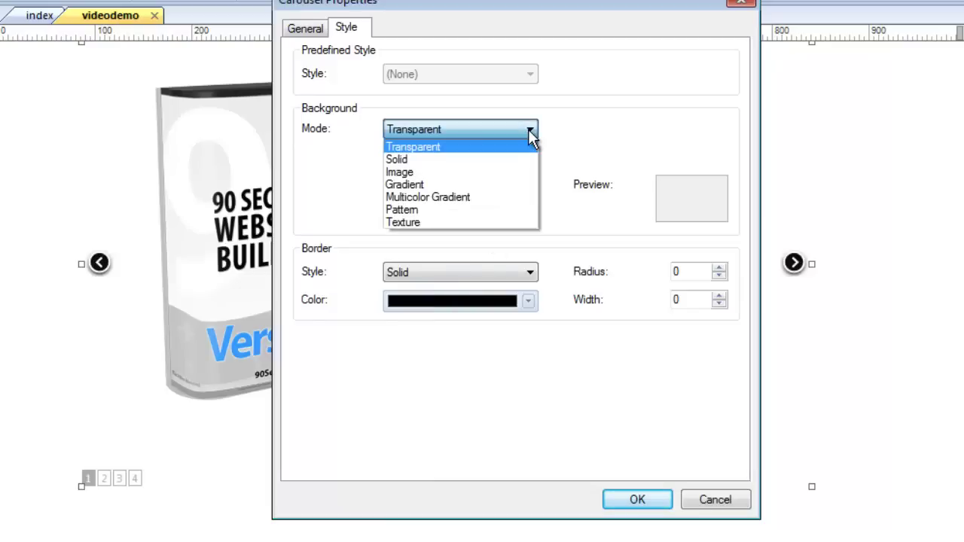
click(407, 160)
click(527, 157)
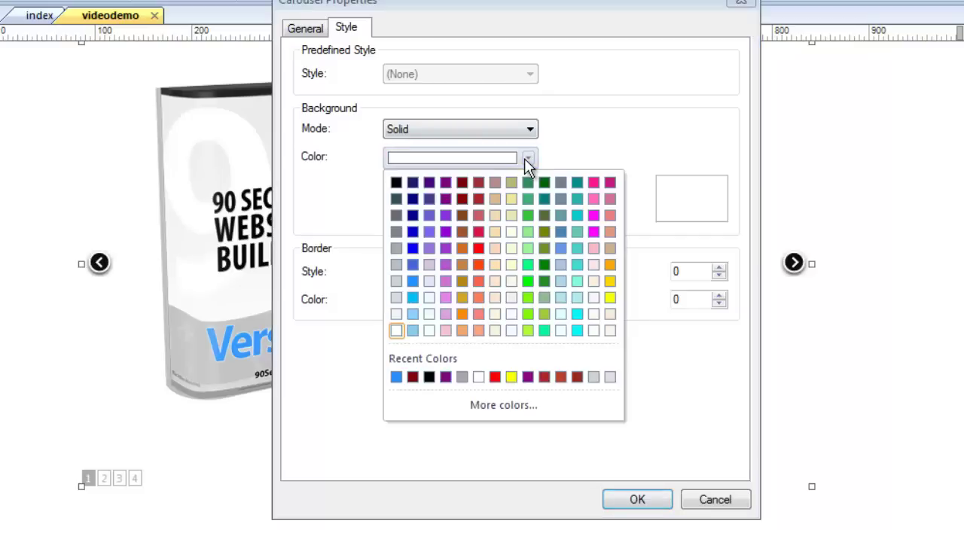
click(397, 264)
click(629, 501)
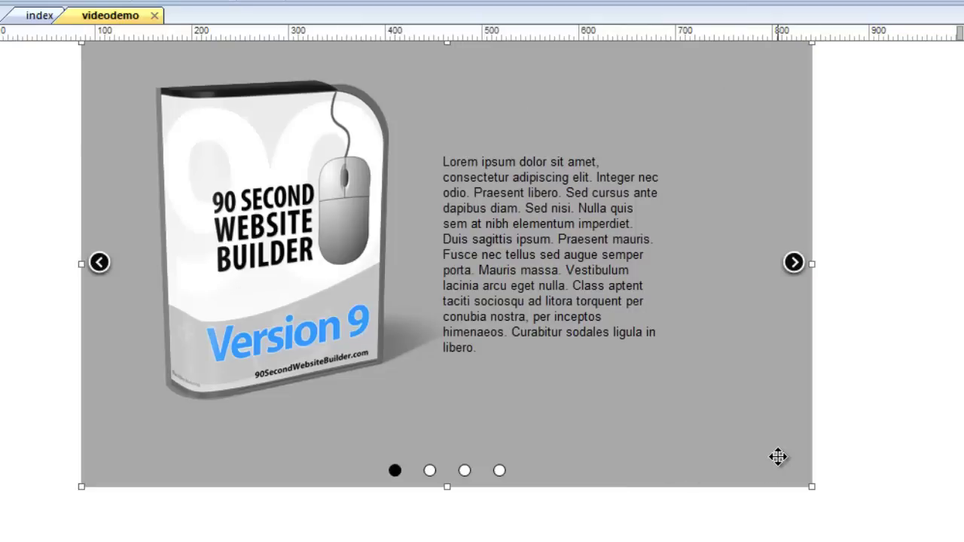
drag(779, 454, 748, 458)
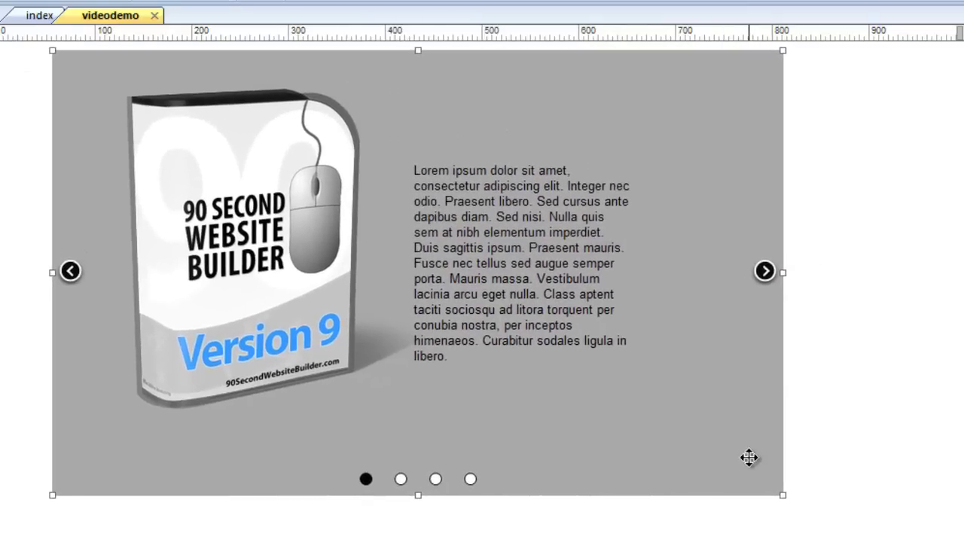
- Reopen the carousel settings and set its Style background mode to Transparent
double_click(739, 93)
click(533, 155)
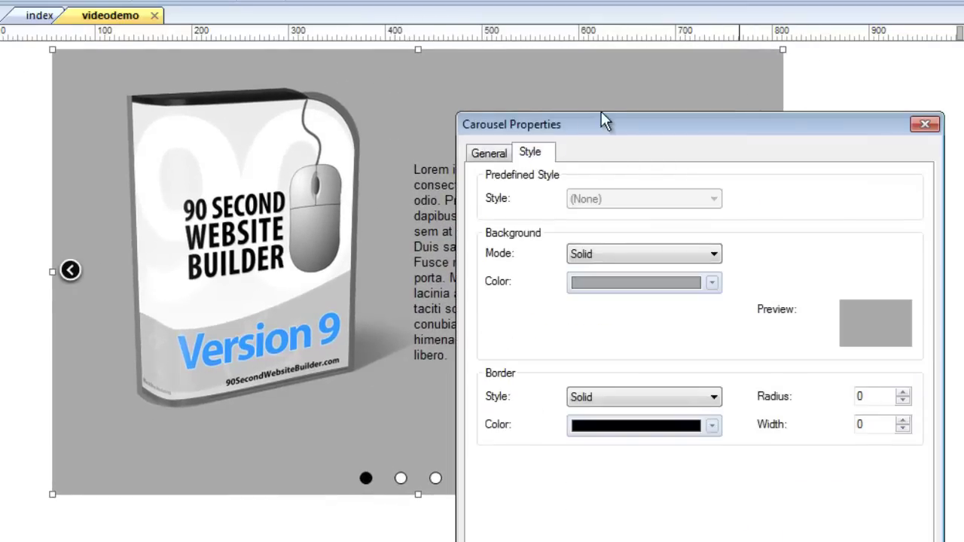
drag(601, 111, 467, 46)
click(536, 144)
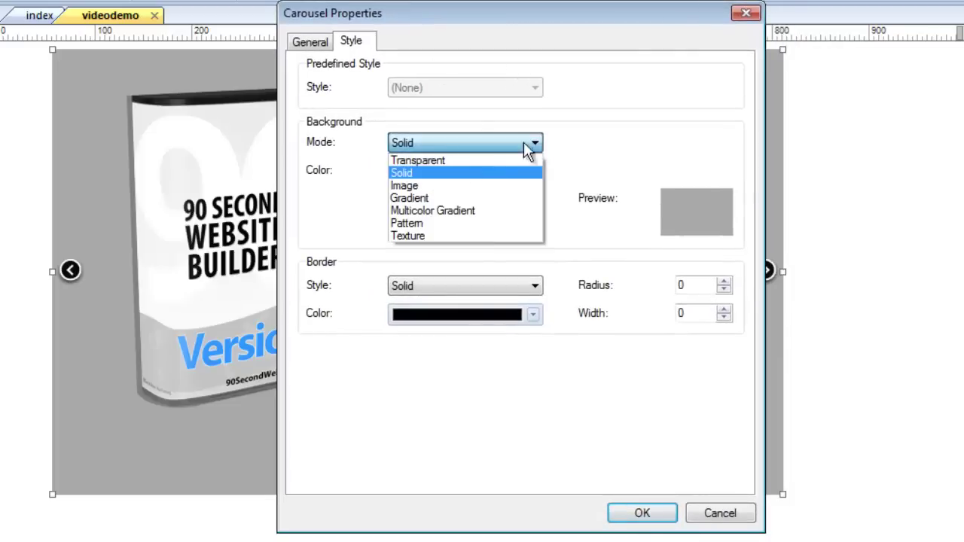
click(431, 163)
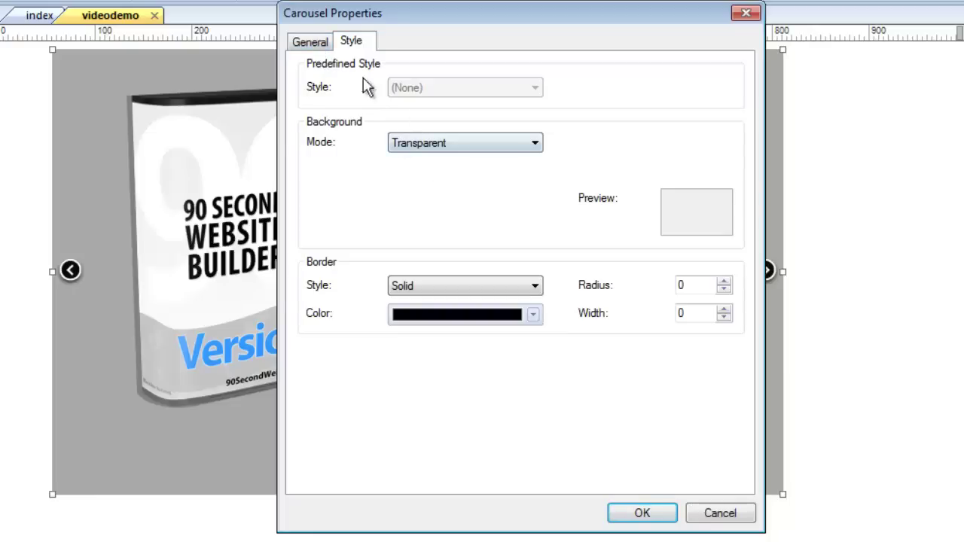
click(315, 46)
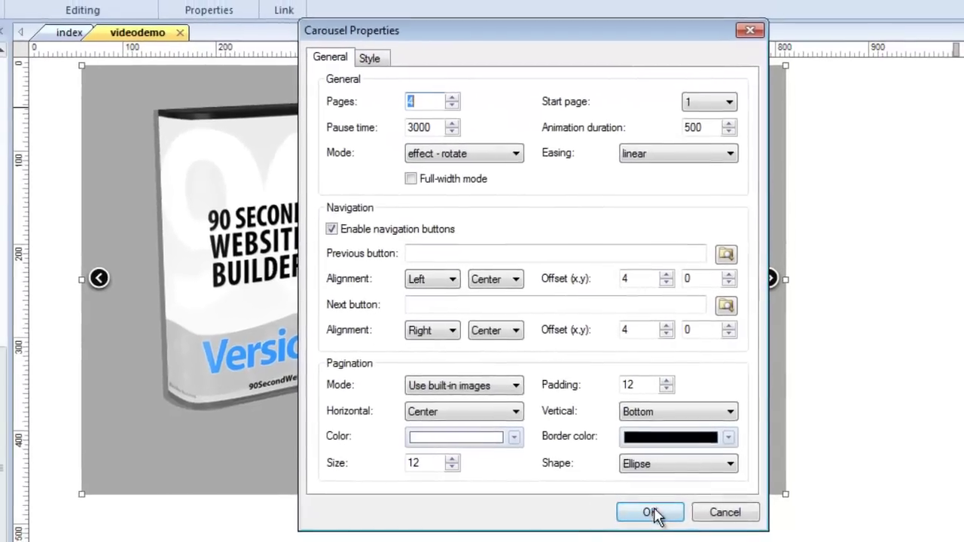
- Apply the transparent background, move the gray gradient image onto the page, and place the carousel over it
click(638, 513)
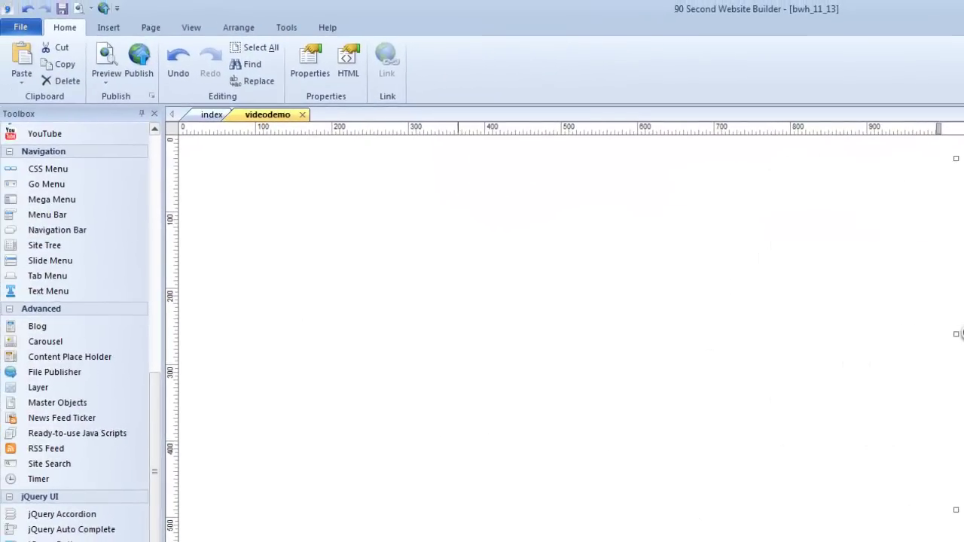
drag(431, 541, 388, 262)
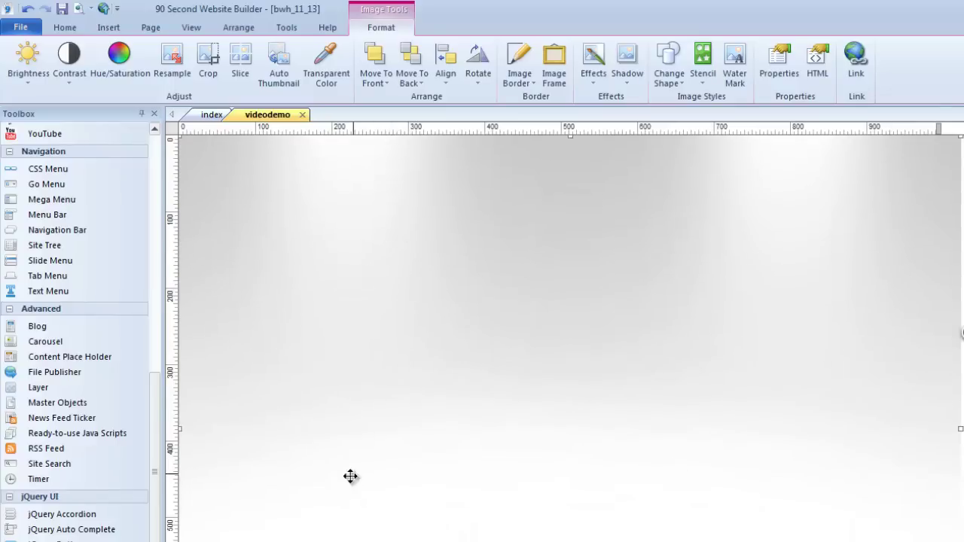
click(961, 380)
drag(961, 334, 254, 364)
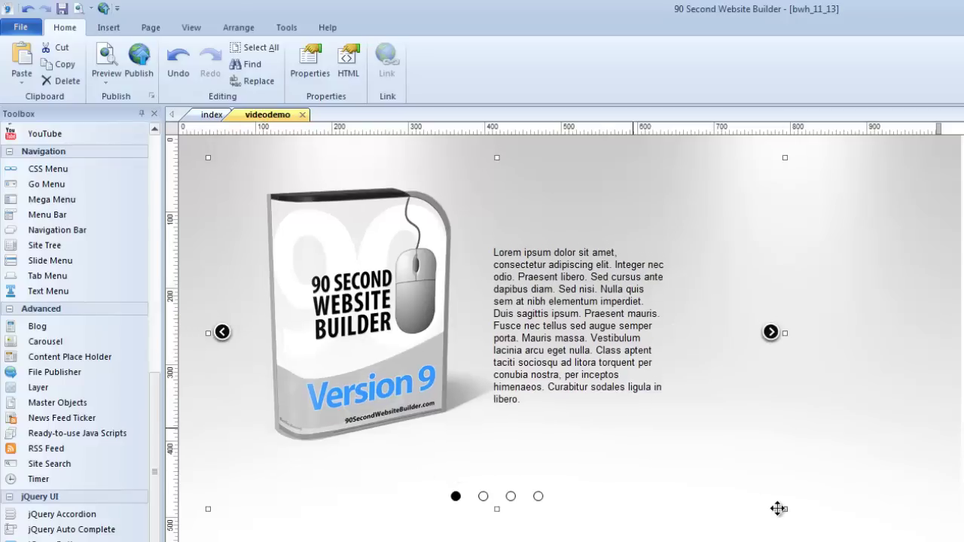
click(828, 437)
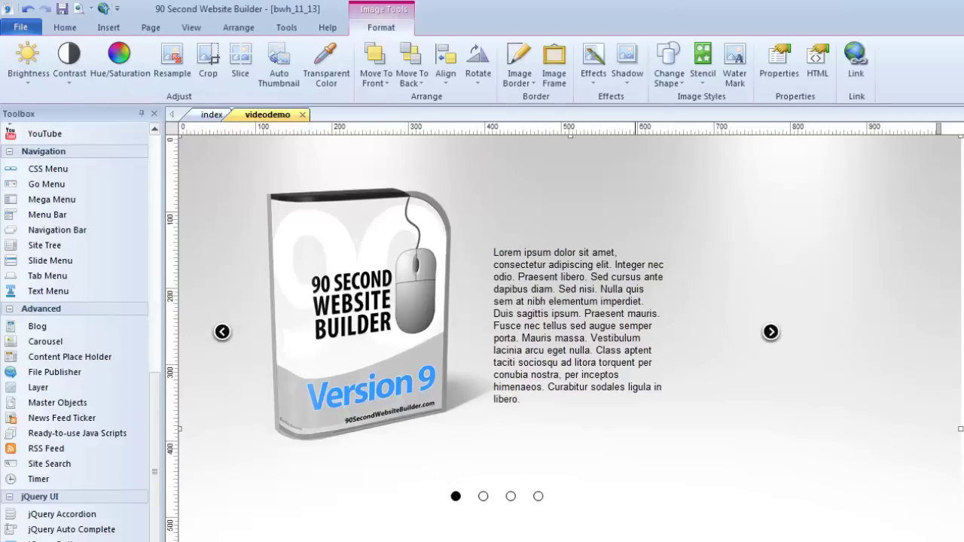
- Preview the videodemo page in the browser and advance the carousel to its fourth slide
key(F5)
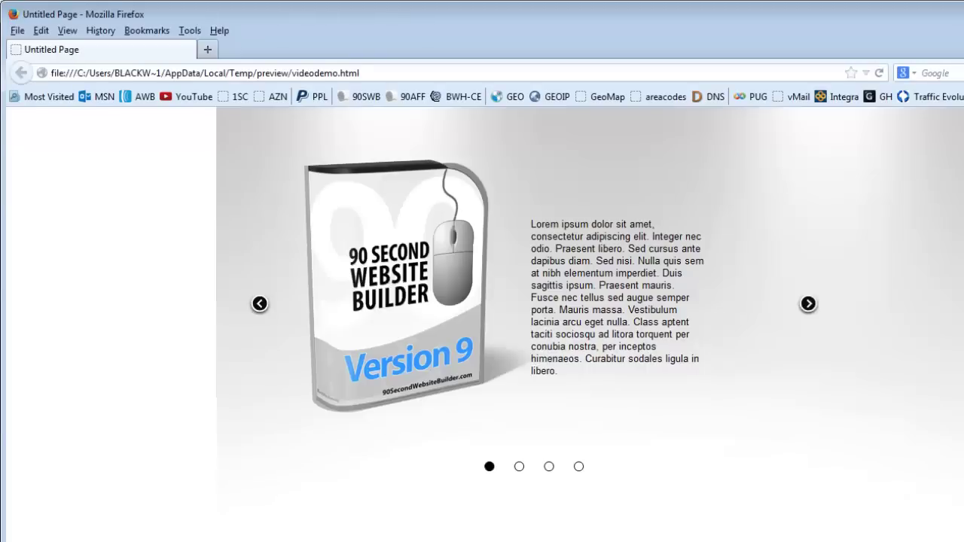
click(813, 306)
click(810, 307)
click(809, 308)
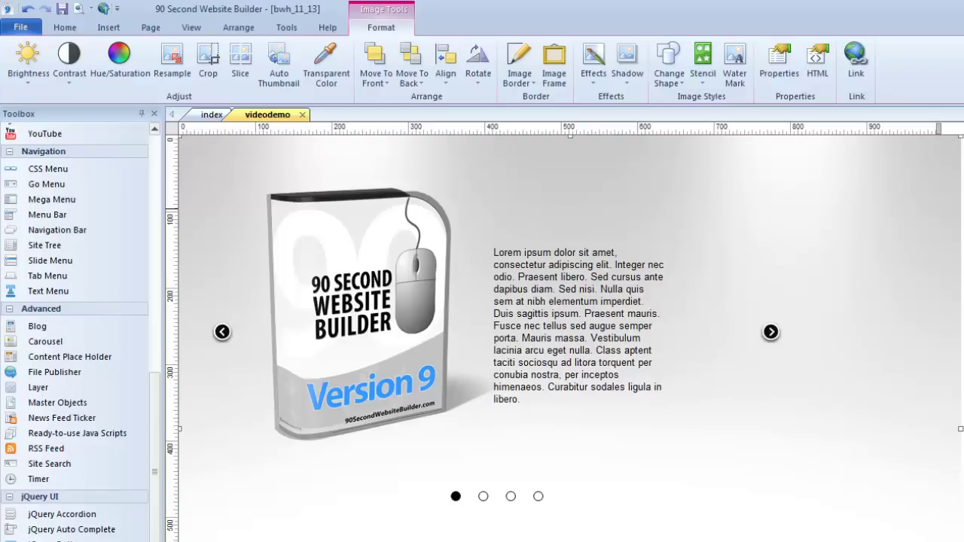
- On the index page, page the BlackWire Hosting slideshow through slides 2–7, then back to 1
click(214, 118)
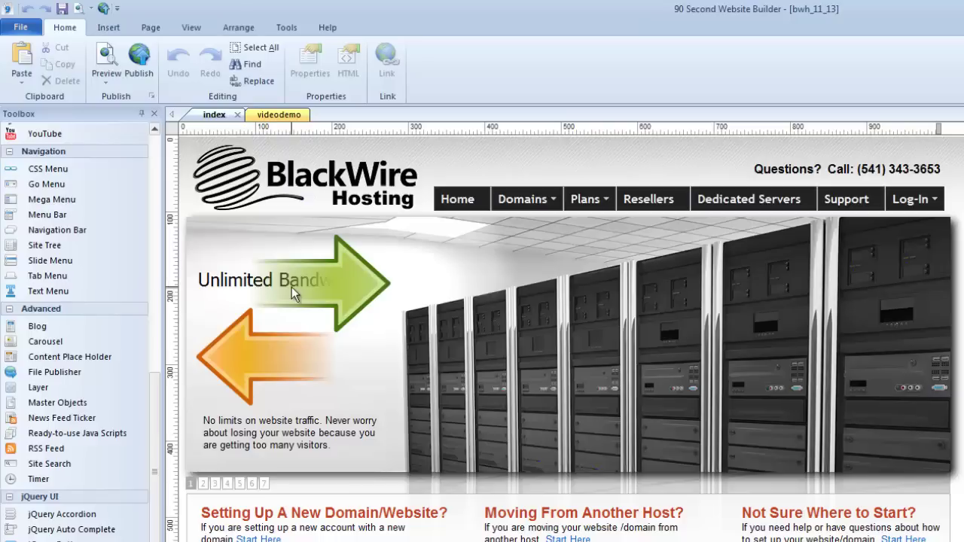
click(204, 487)
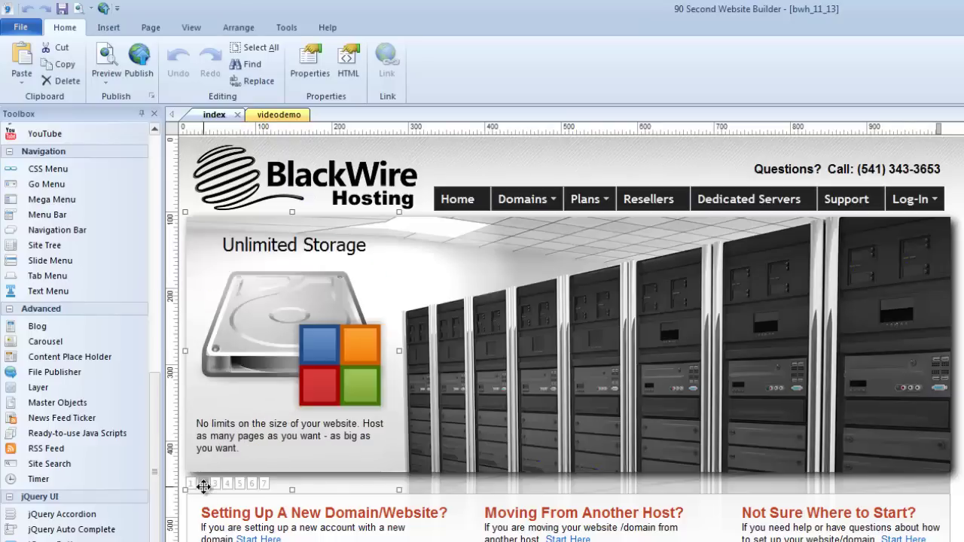
click(215, 485)
click(227, 484)
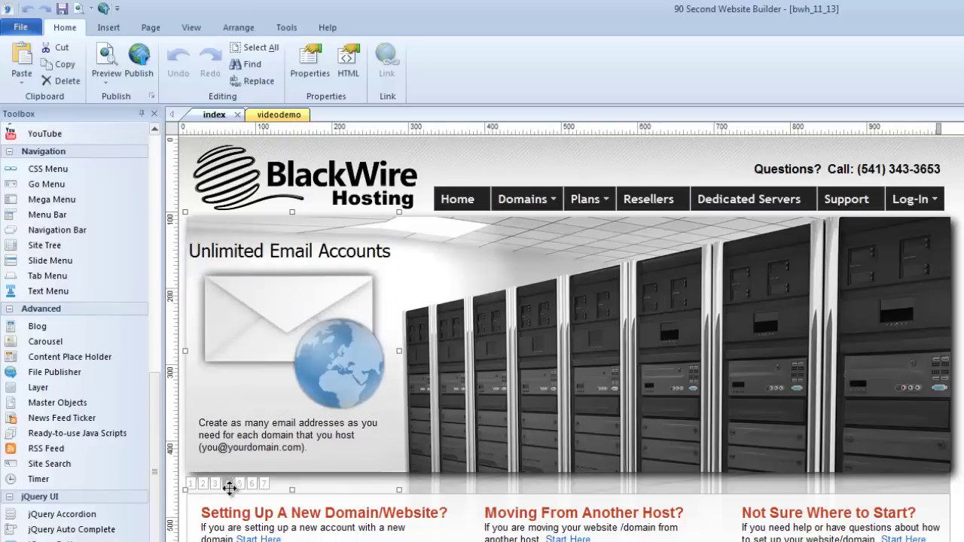
click(239, 485)
click(252, 484)
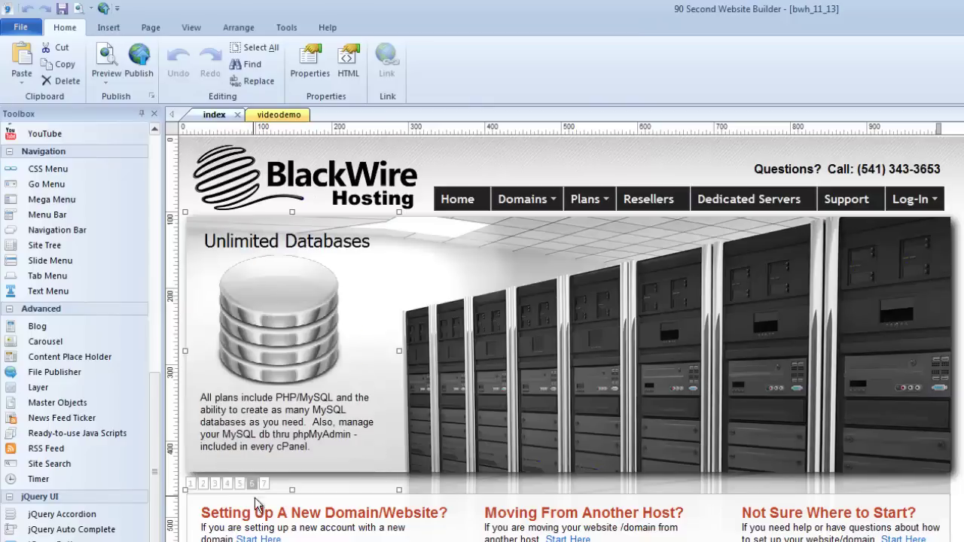
click(262, 484)
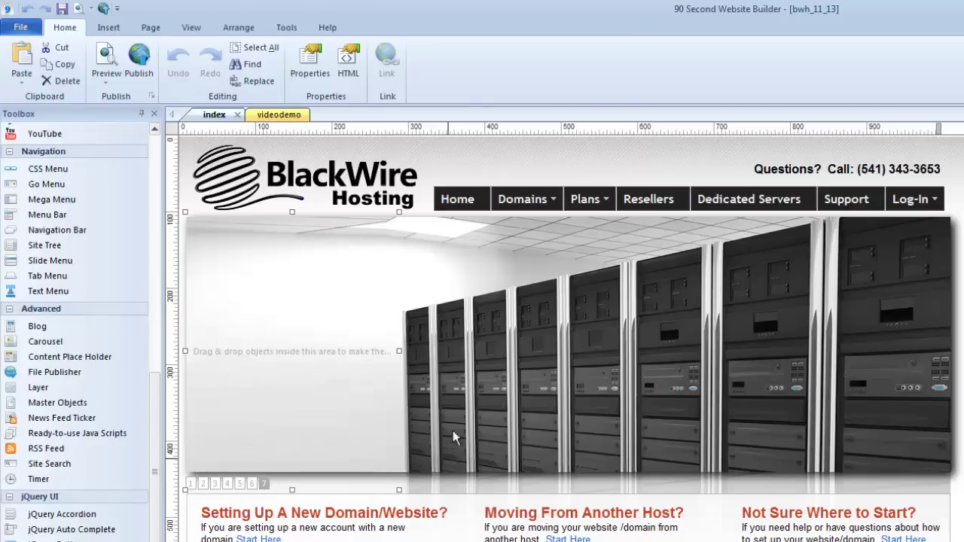
click(190, 484)
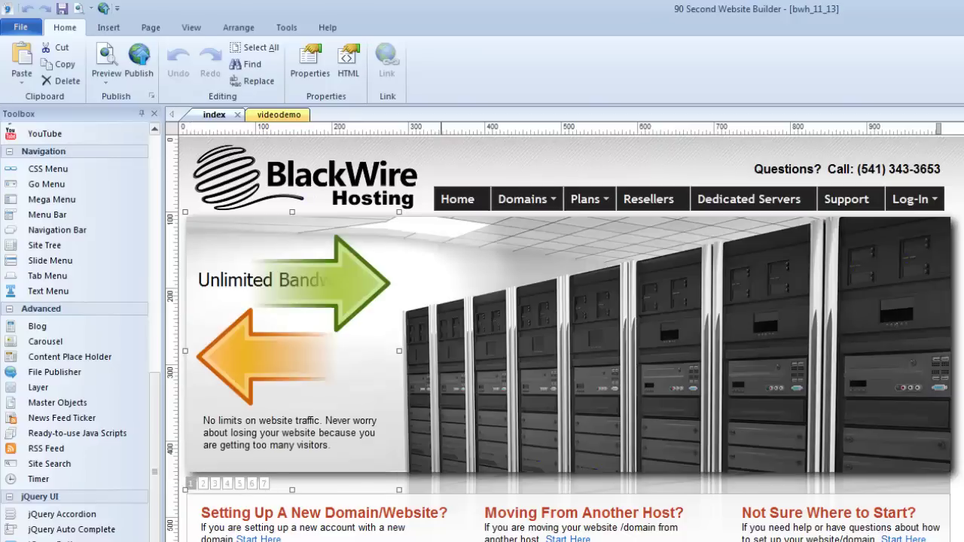
- Preview the BlackWire Hosting index page and its slideshow in Firefox
key(F5)
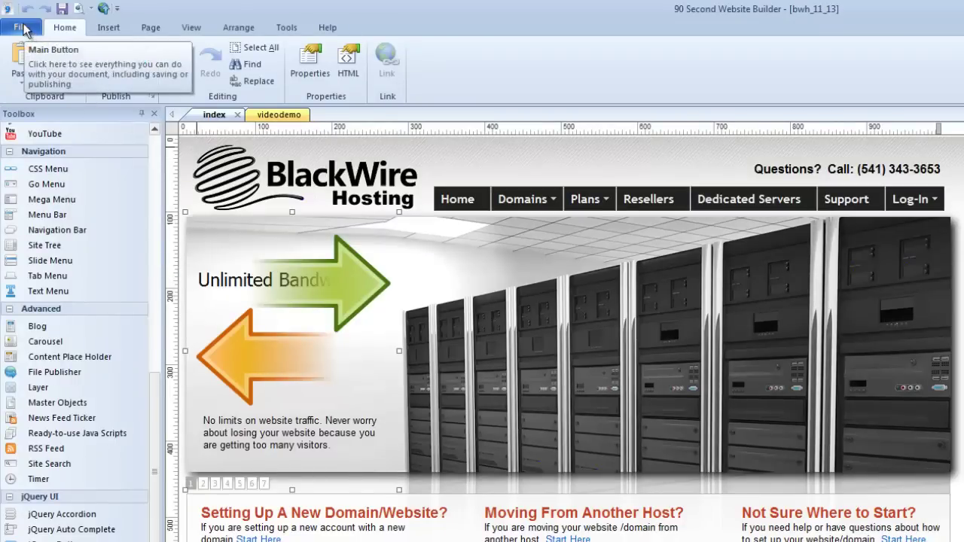
- Open the recent 90_0113_V9 website, saving changes to bwh_11_13 first
click(22, 27)
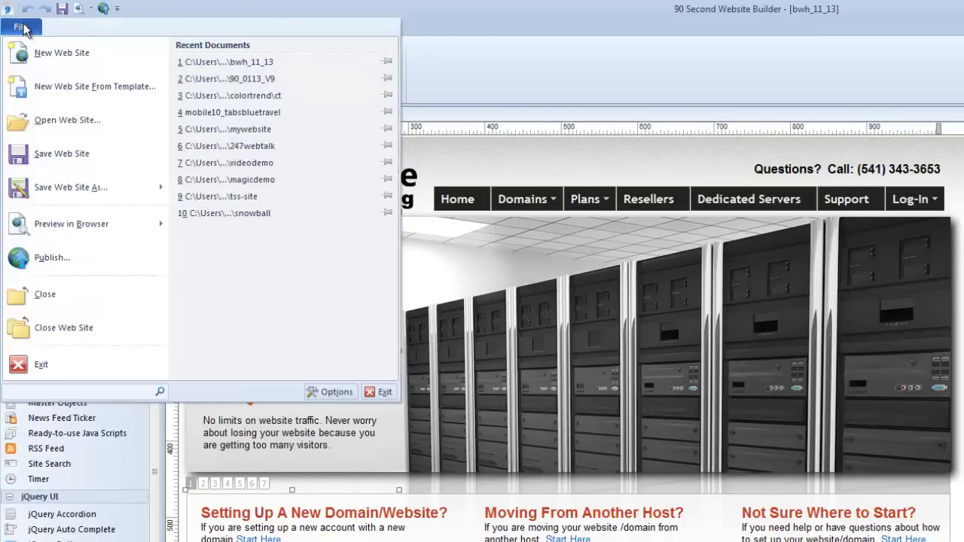
click(224, 78)
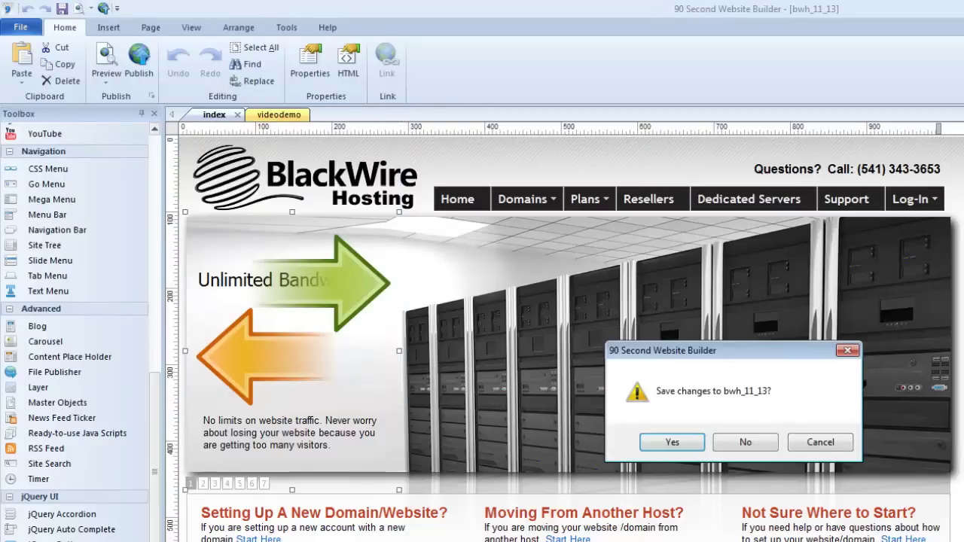
click(684, 441)
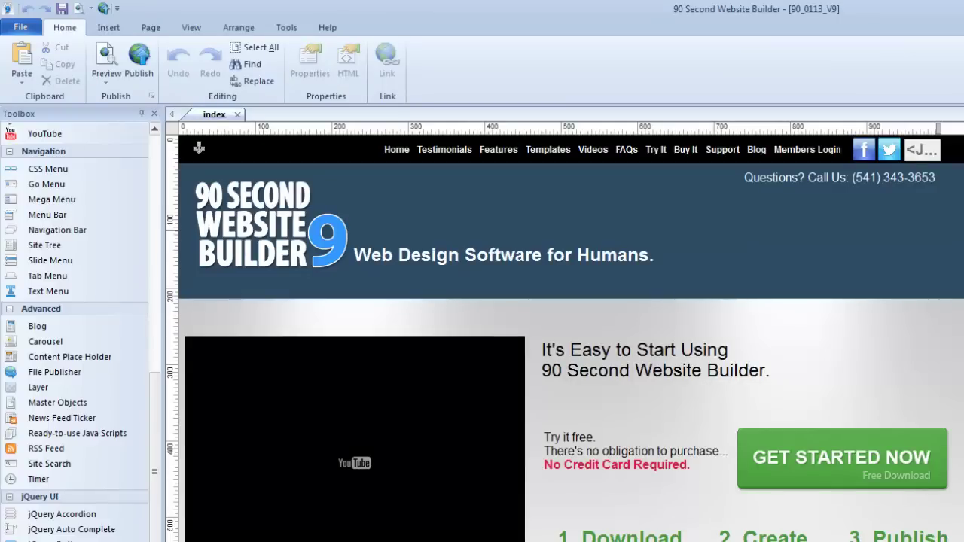
- Scroll the 90_0113_V9 index page down to its Customer Websites gallery
scroll(565, 339, down, 6)
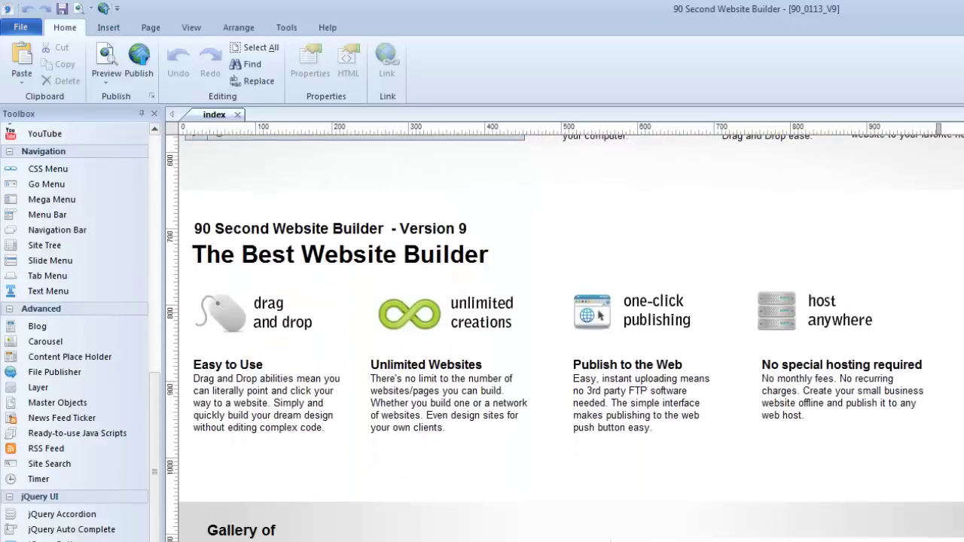
scroll(565, 339, down, 5)
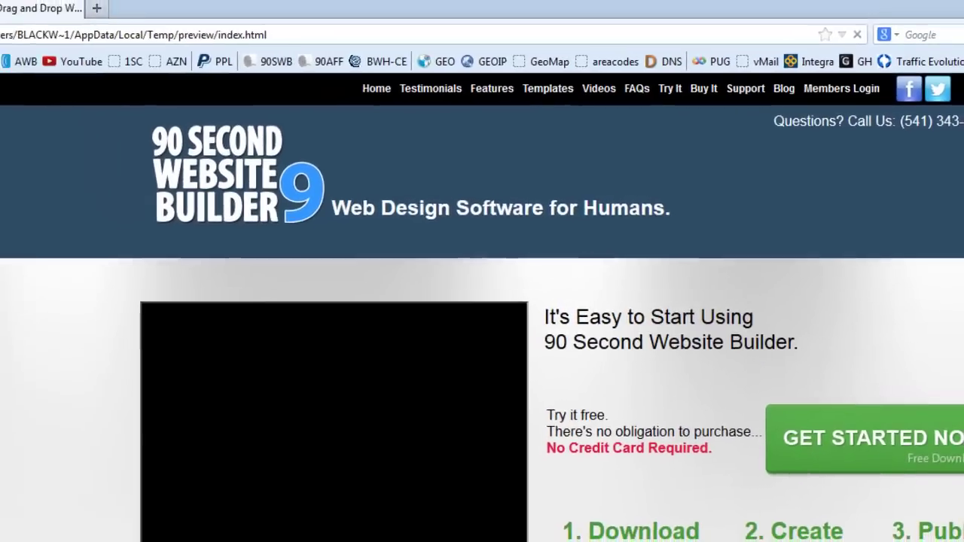
- Scroll the Firefox preview to the Customer Websites gallery and step its carousel back one site
scroll(482, 324, down, 5)
scroll(482, 324, down, 6)
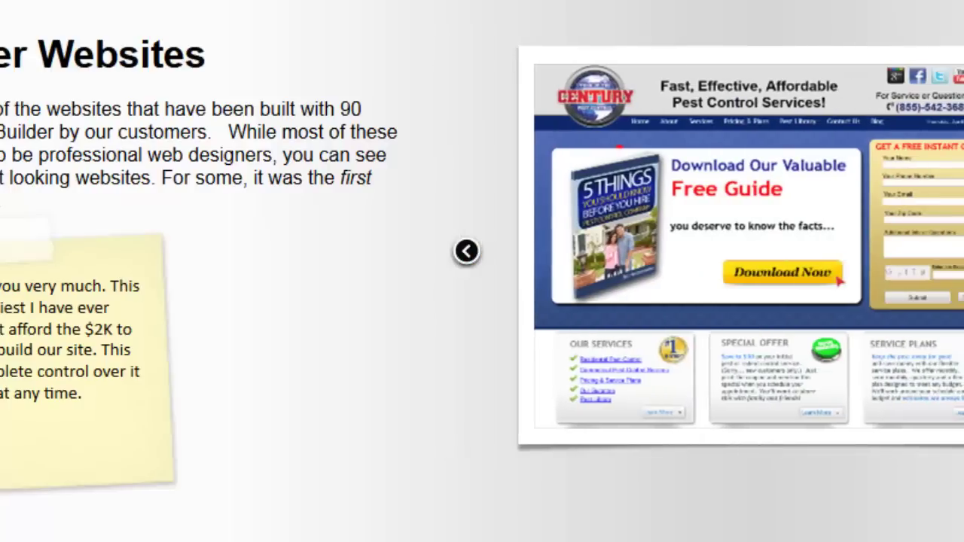
click(467, 250)
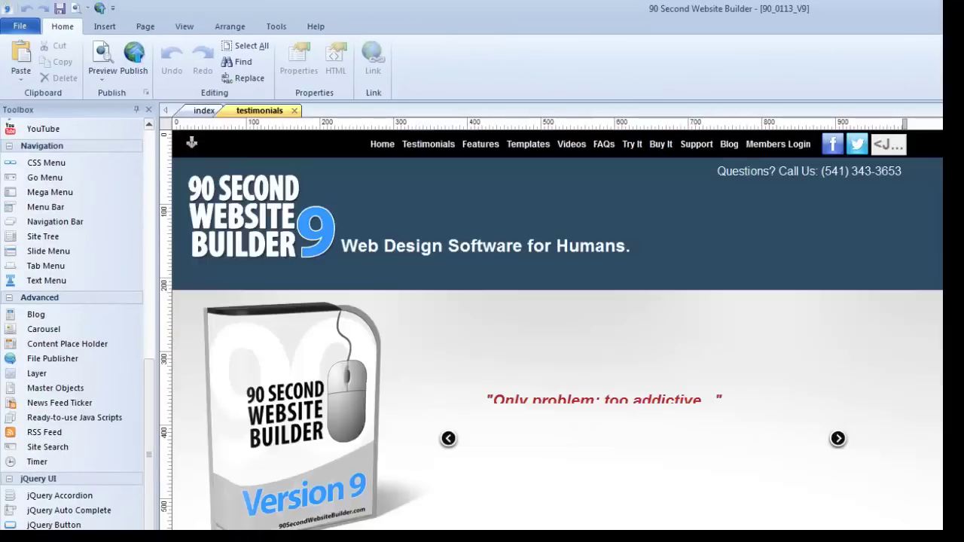
- Scroll down through the testimonials page's customer notes, then back to the top
scroll(550, 328, down, 15)
scroll(550, 328, up, 10)
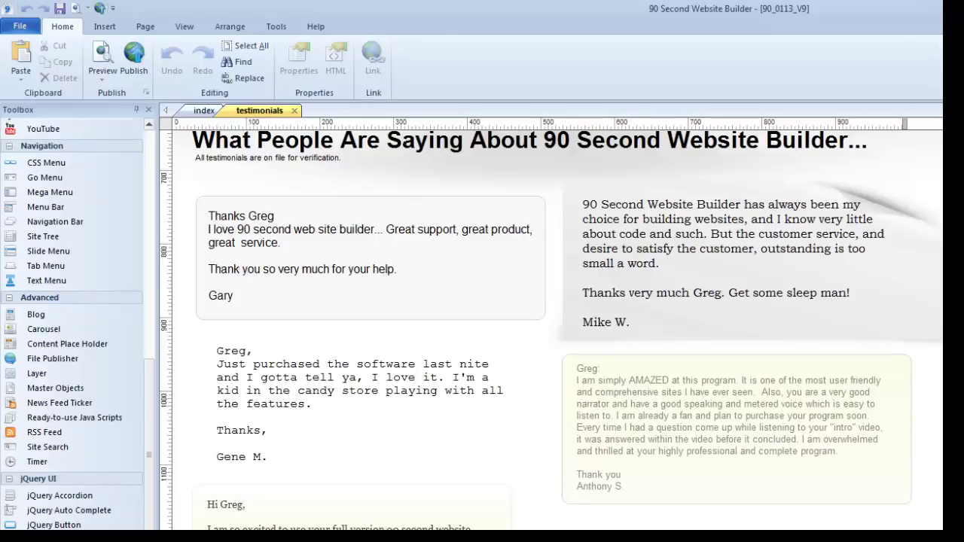
scroll(550, 328, down, 2)
scroll(550, 327, down, 3)
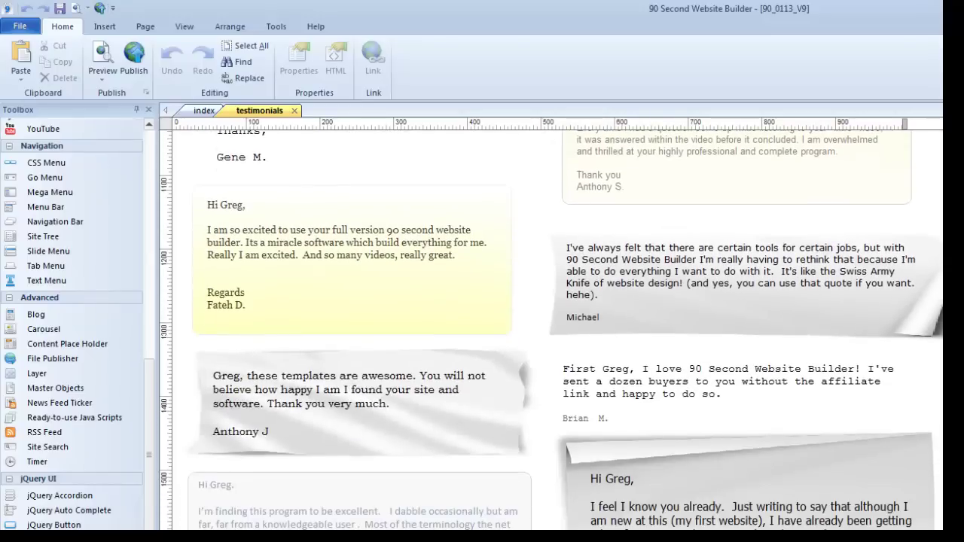
scroll(549, 328, down, 16)
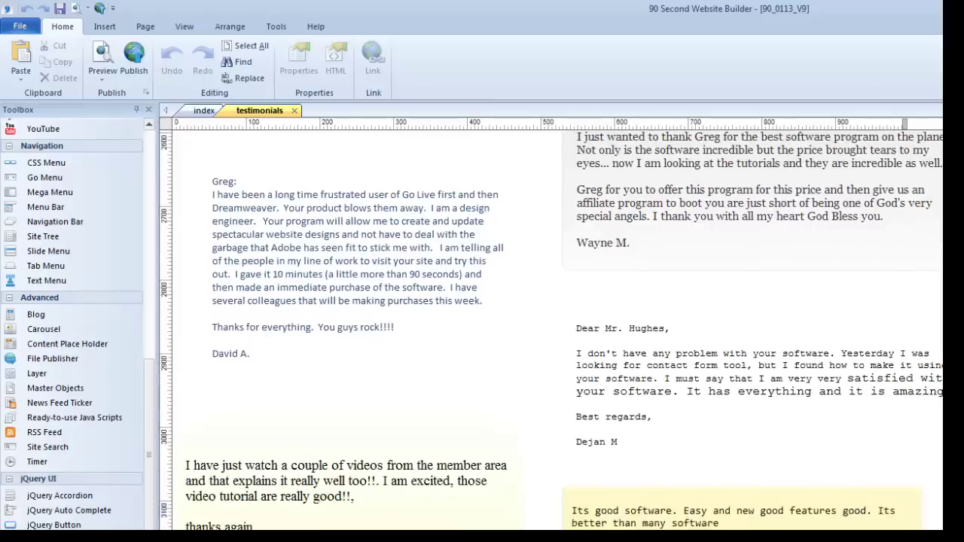
scroll(550, 327, up, 20)
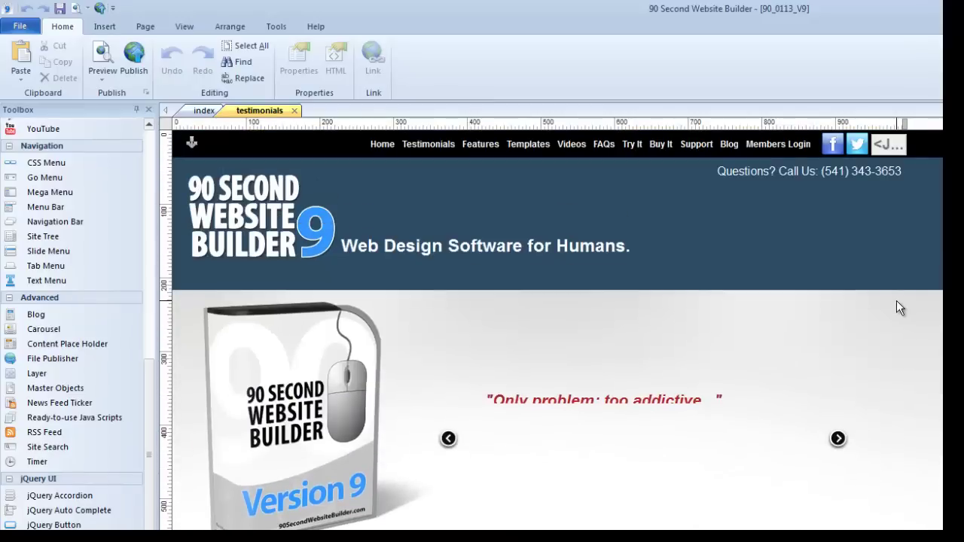
- Preview testimonials.php with its quote carousel in the browser
key(F5)
- Switch to the index page and bring its Customer Websites gallery into view at site 23
scroll(919, 458, down, 10)
scroll(919, 456, up, 10)
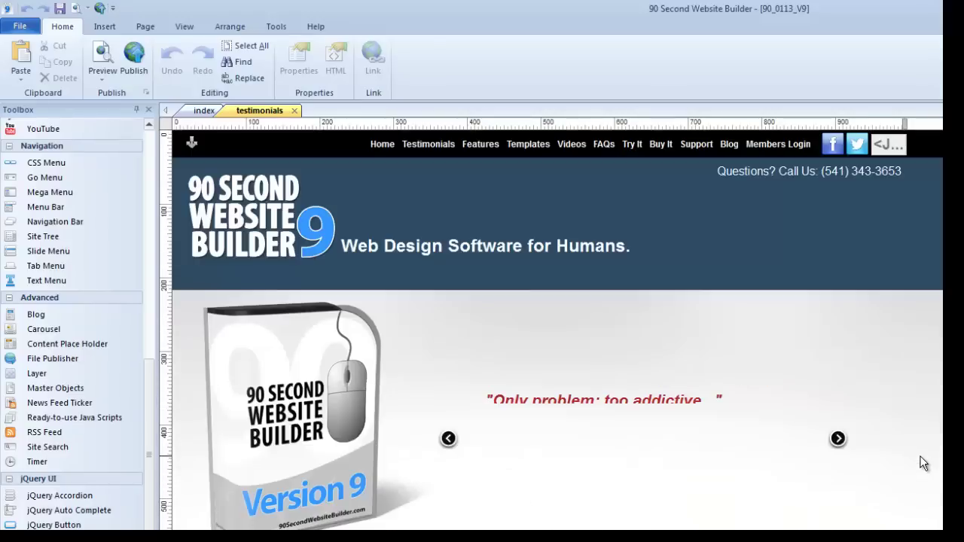
click(205, 111)
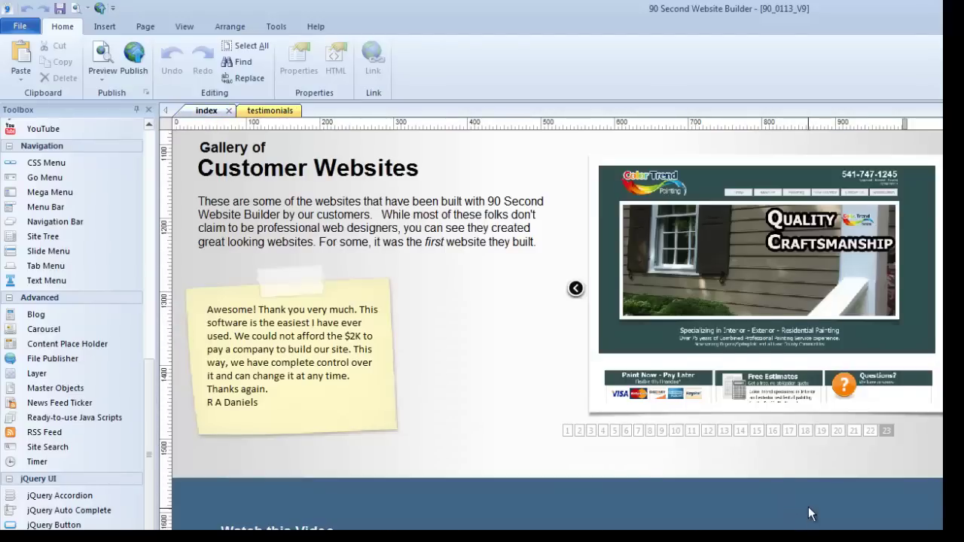
scroll(799, 520, down, 3)
scroll(809, 513, up, 3)
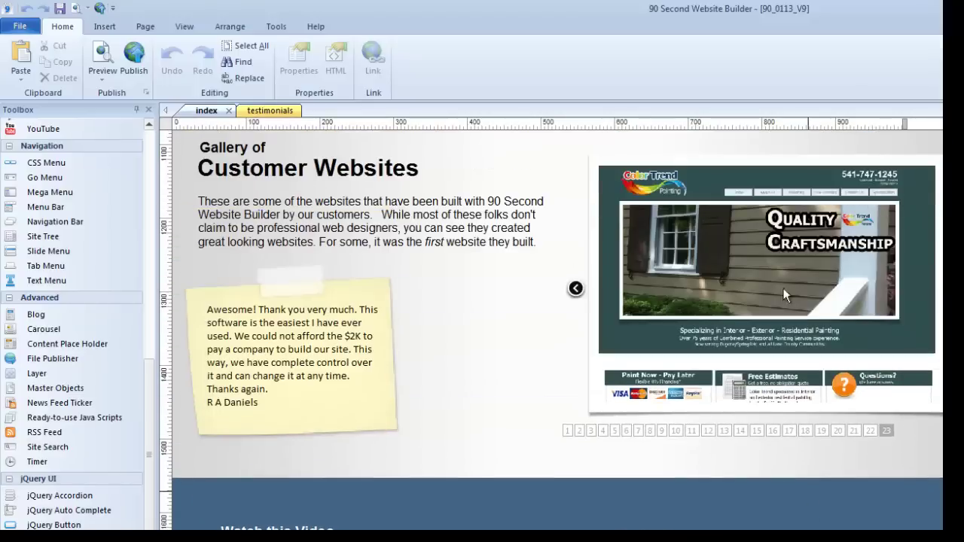